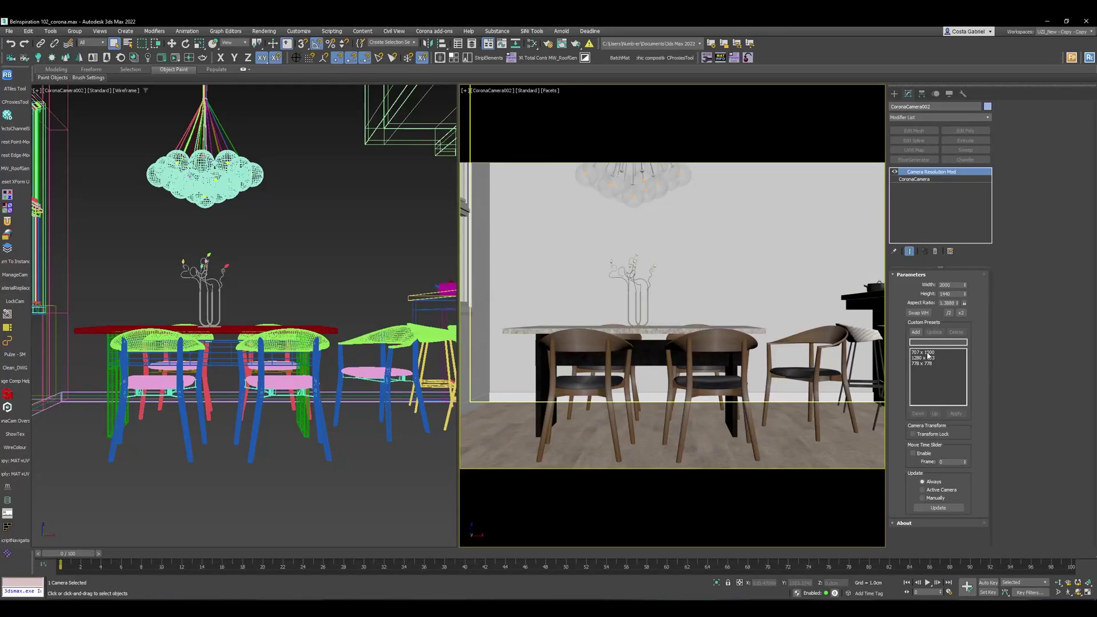
# Apply the 707 x 1000 portrait preset and switch the view to CoronaCamera001, then the dining-table camera
pyautogui.click(922, 351)
pyautogui.press('c')
pyautogui.doubleClick(514, 252)
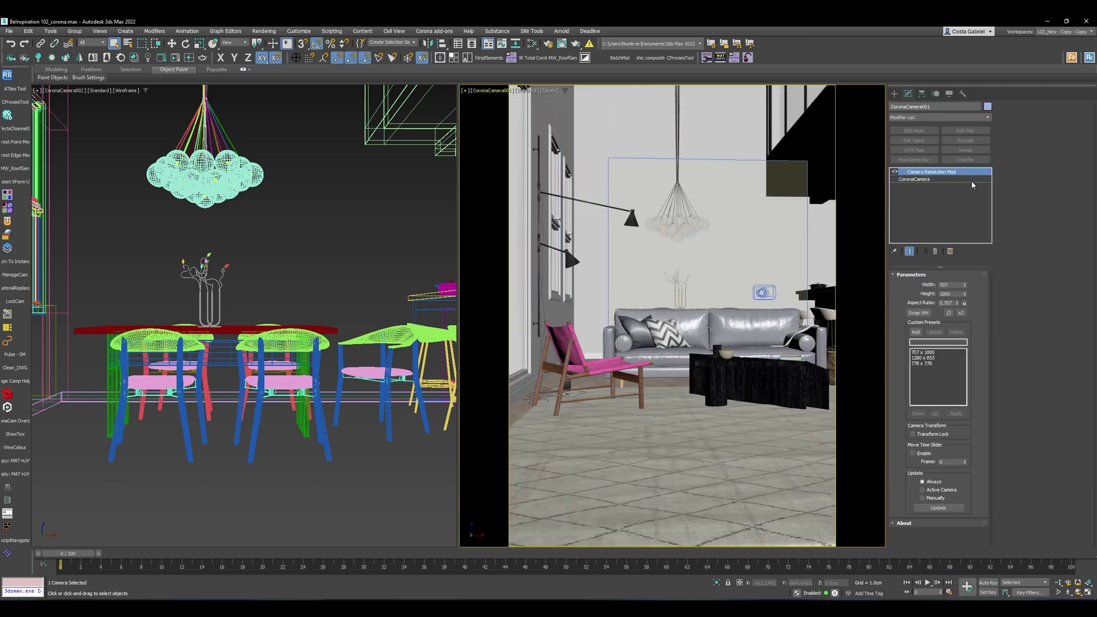
pyautogui.press('c')
pyautogui.doubleClick(514, 257)
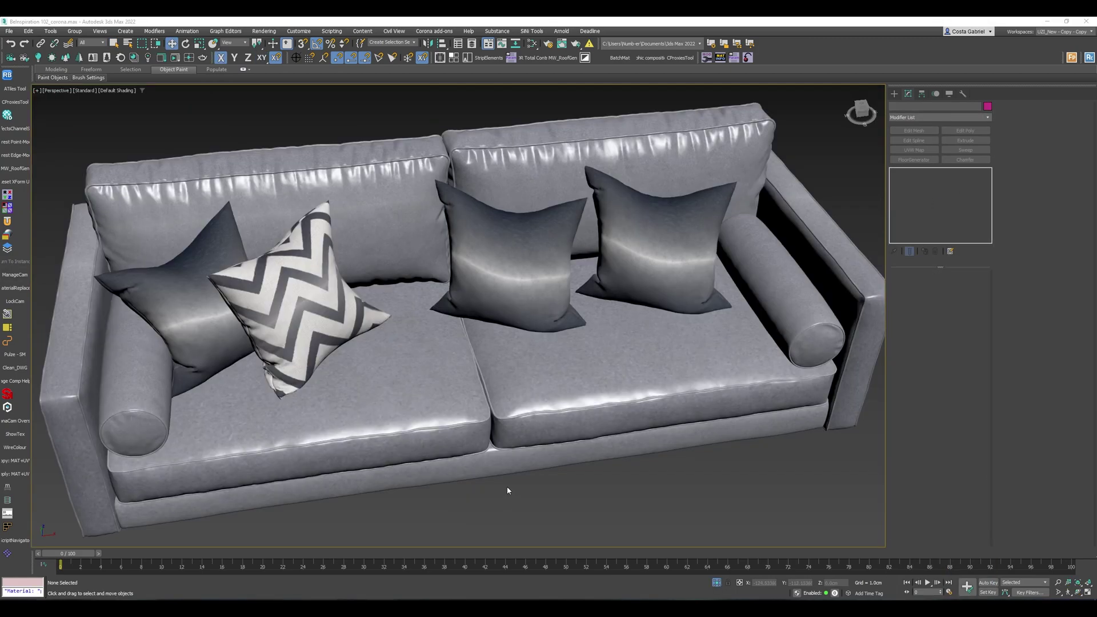
# Select the zigzag pillow and then the middle pillow on the sofa
pyautogui.click(297, 297)
pyautogui.click(509, 263)
pyautogui.moveTo(597, 255); pyautogui.dragTo(550, 259, button='middle')
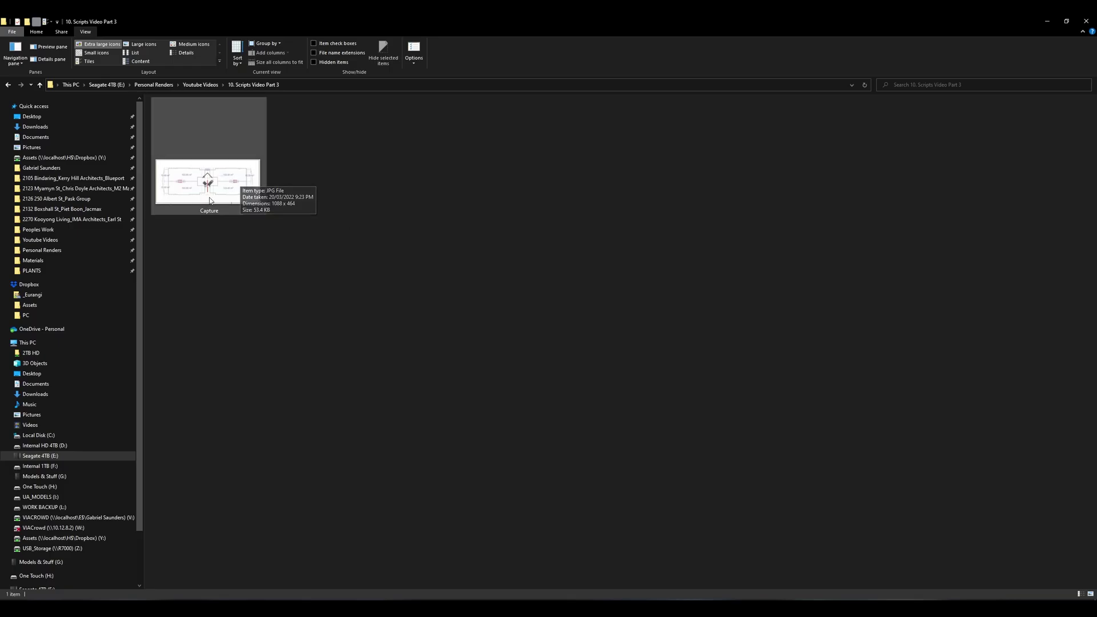
# Paste the floor-plan image as a plane and view it from a low side angle
pyautogui.rightClick(234, 173)
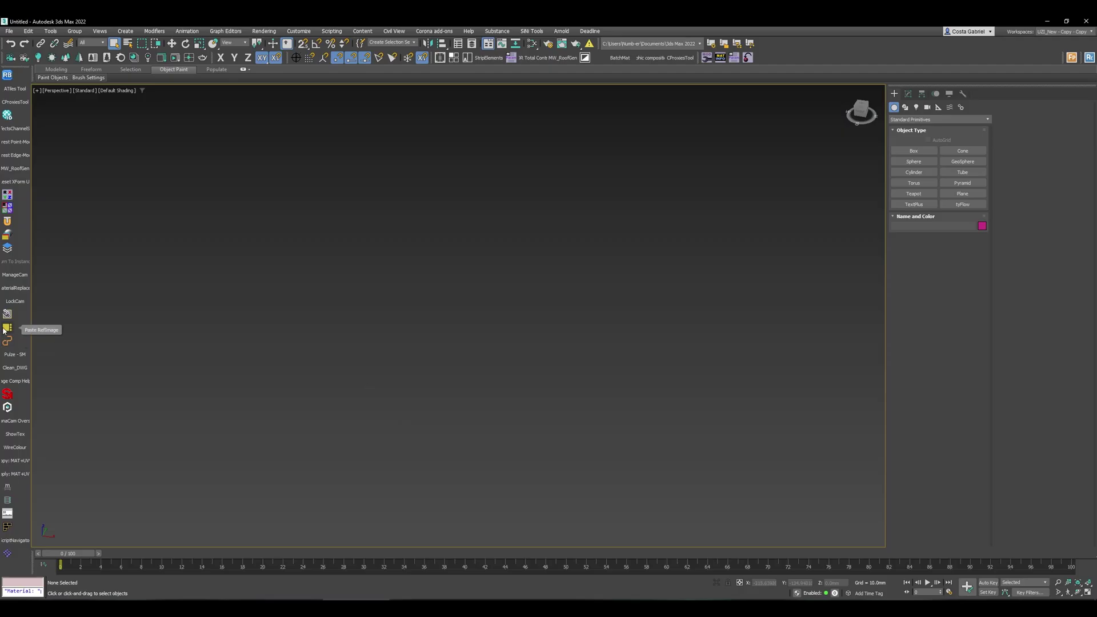
pyautogui.click(4, 330)
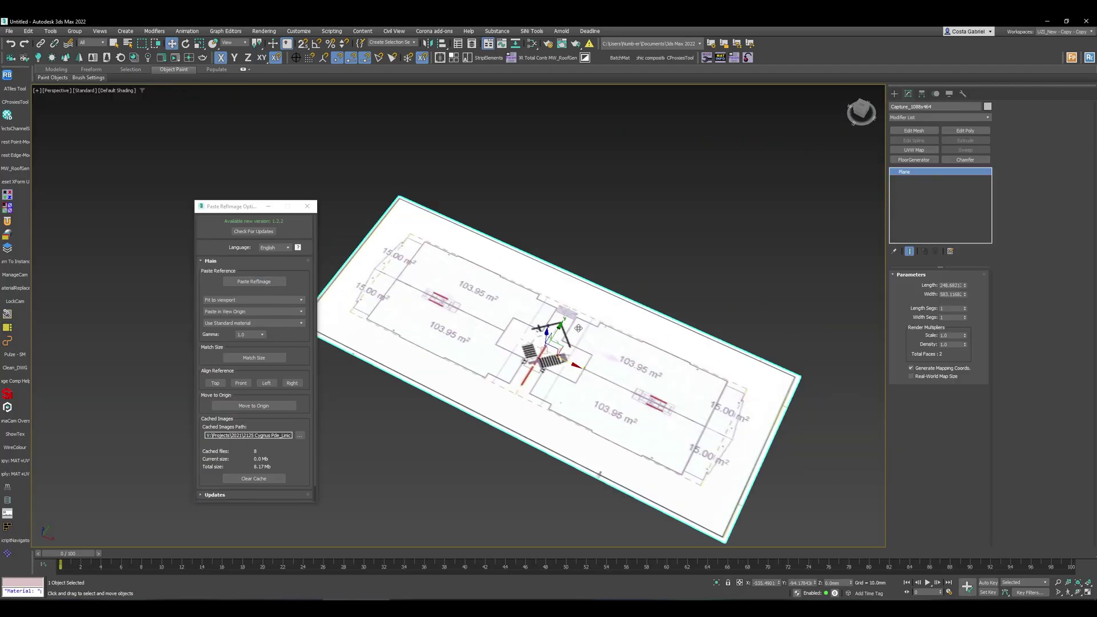
pyautogui.keyDown('alt'); pyautogui.moveTo(403, 308); pyautogui.dragTo(324, 404, button='middle'); pyautogui.keyUp('alt')
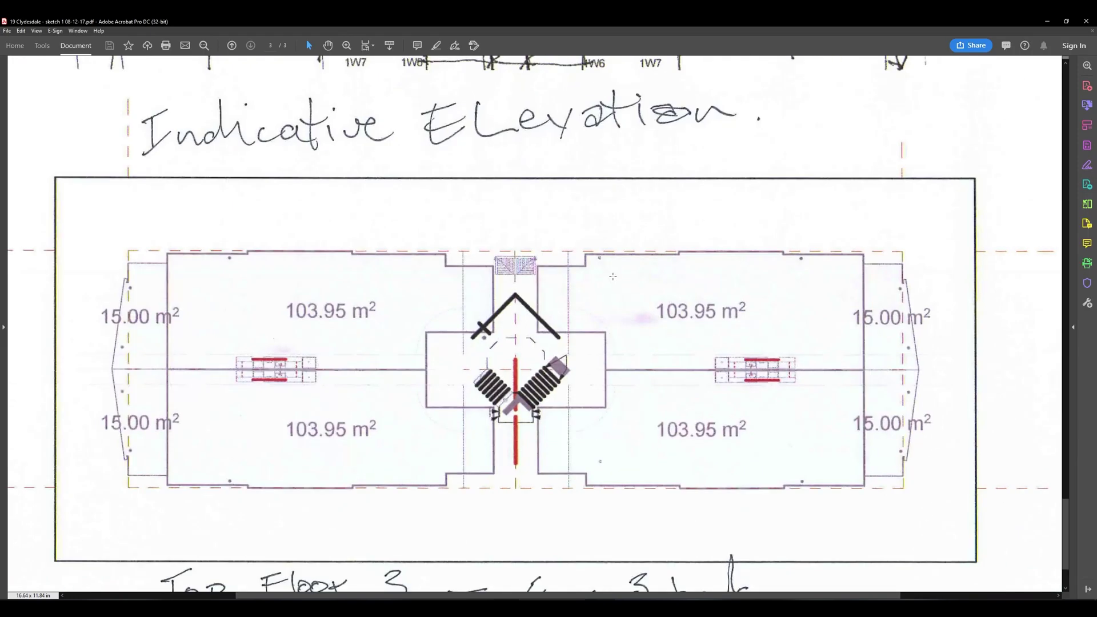
pyautogui.scroll(-1, 545, 324)
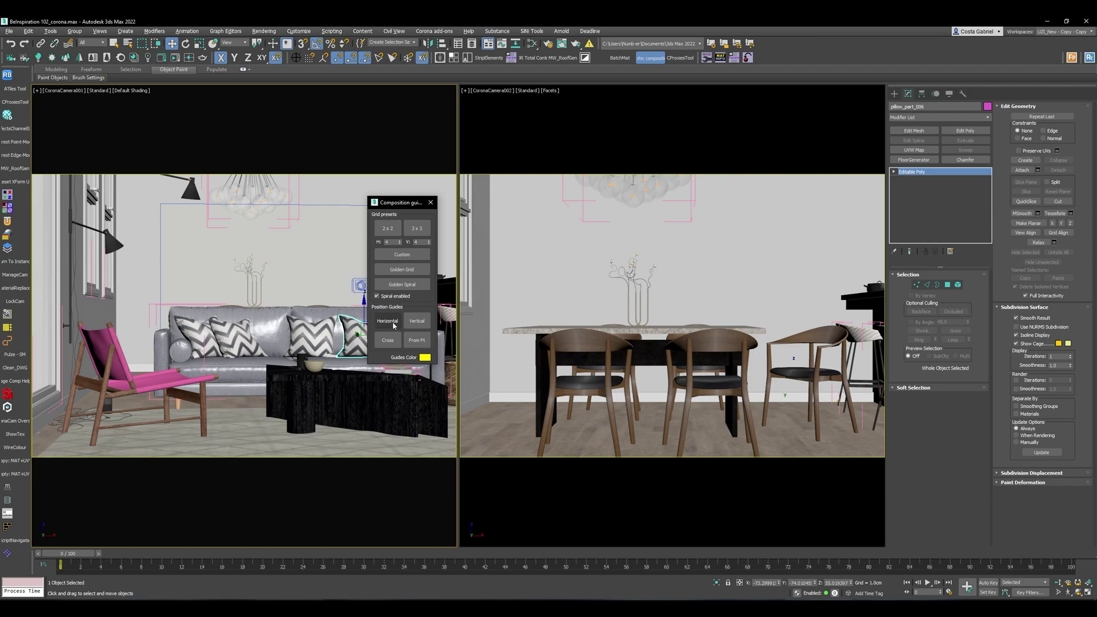
# Draw horizontal composition guide lines over the camera views
pyautogui.click(394, 324)
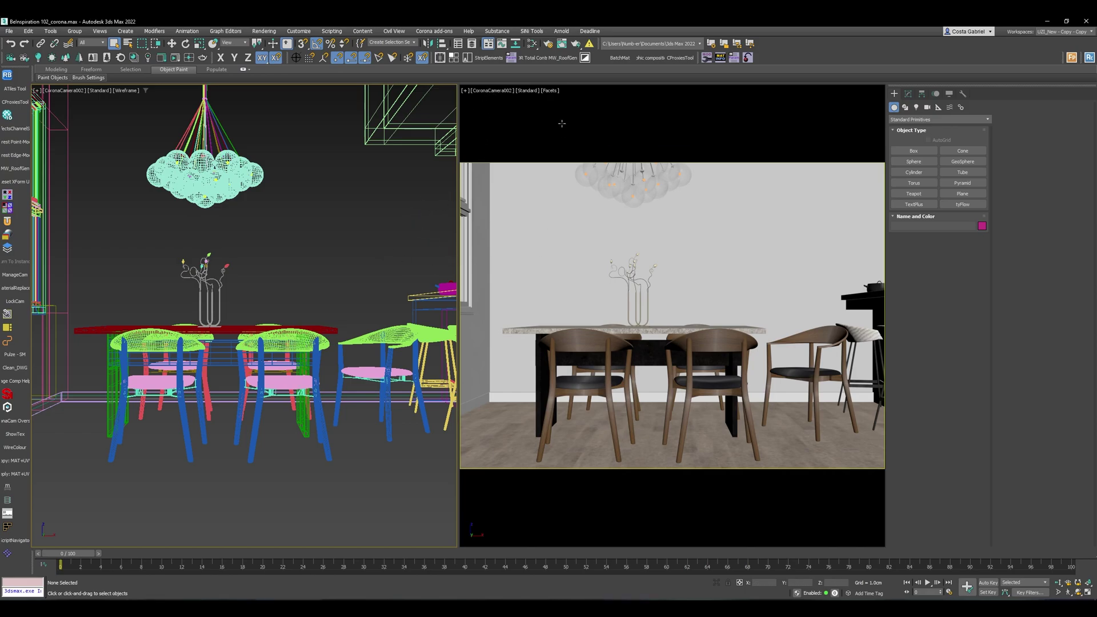
# Drag out Box212 across the CoronaCamera002 viewport
pyautogui.moveTo(559, 115); pyautogui.dragTo(531, 105)
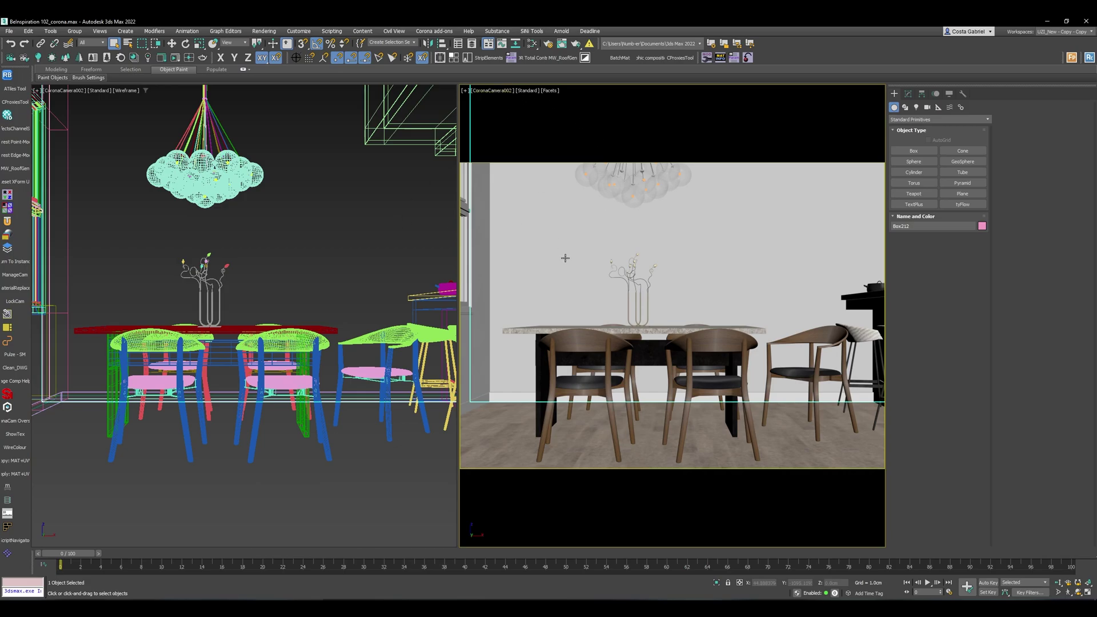
# Select CoronaCamera002 from its viewport menu and give it a Camera Resolution Mod
pyautogui.click(495, 91)
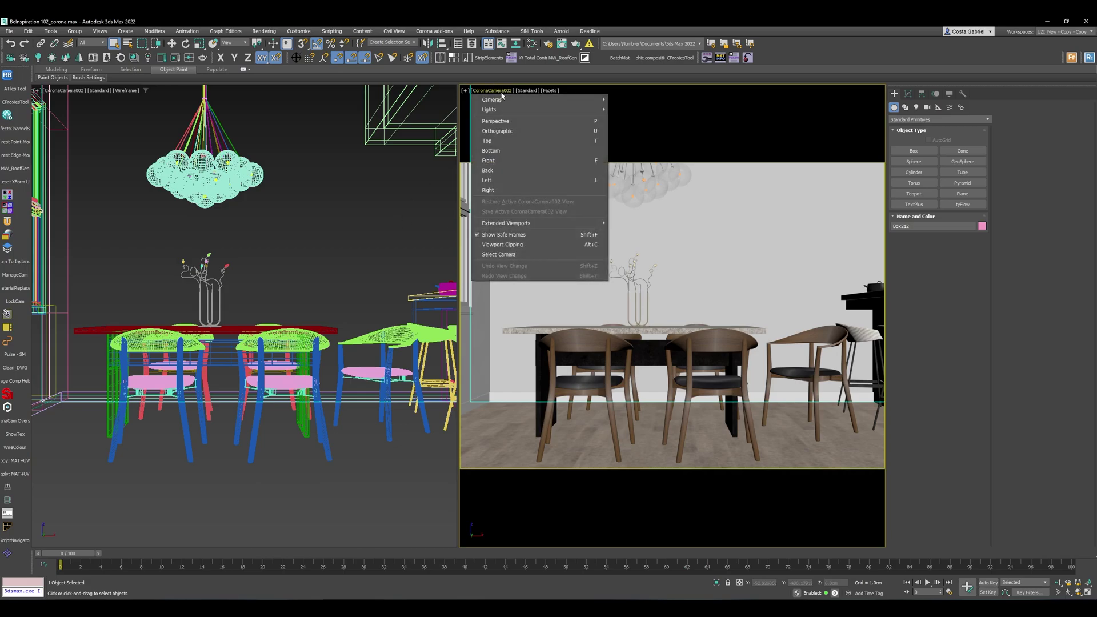
pyautogui.click(497, 255)
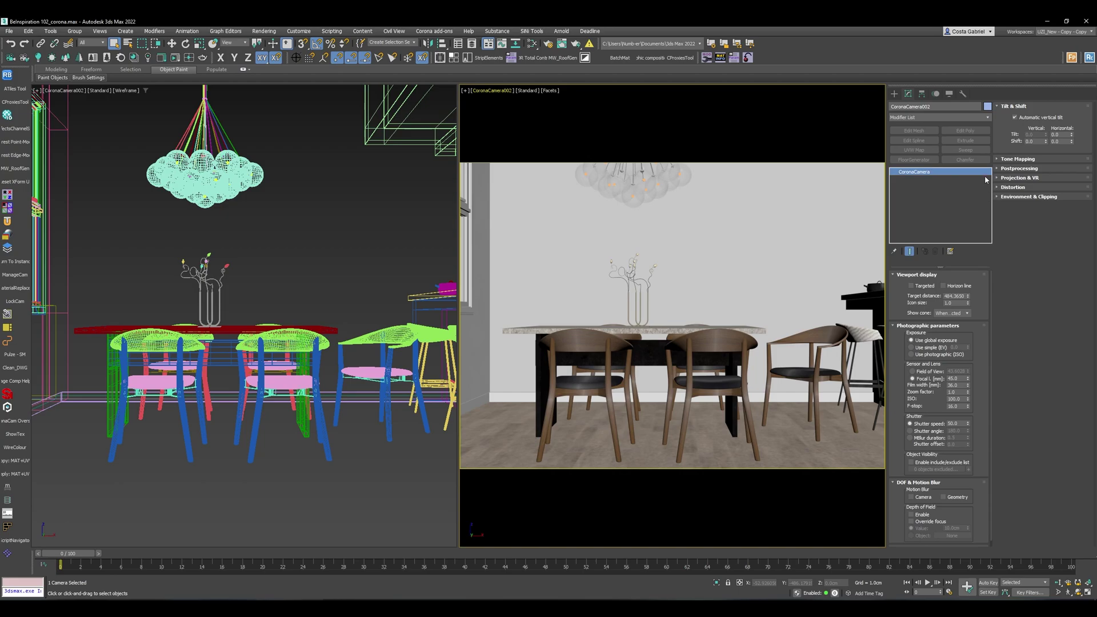
pyautogui.click(957, 118)
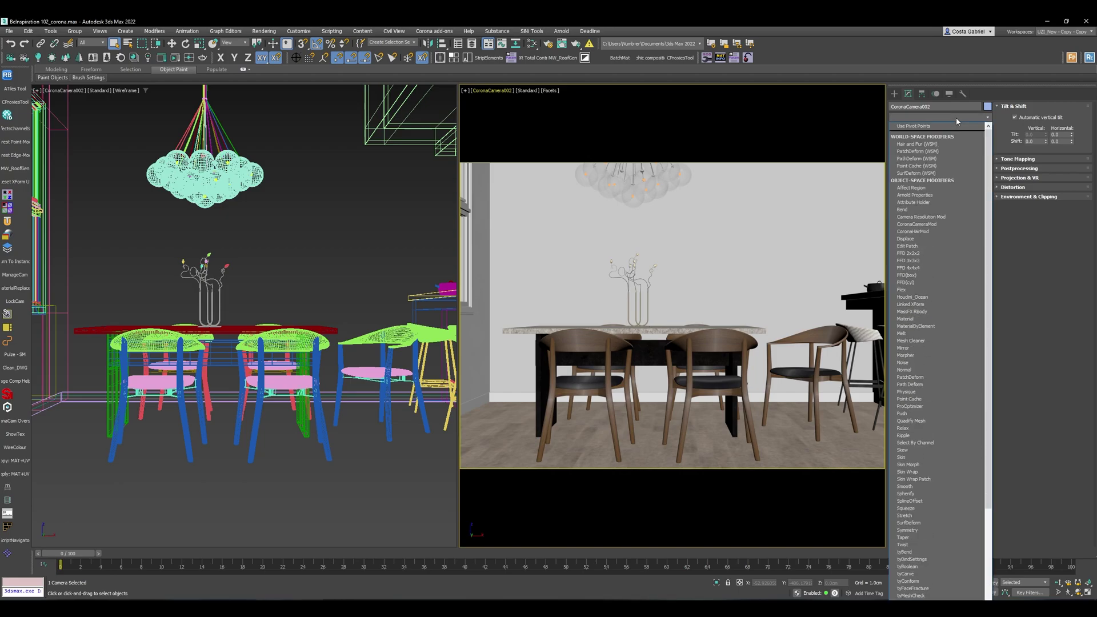
pyautogui.press('c')
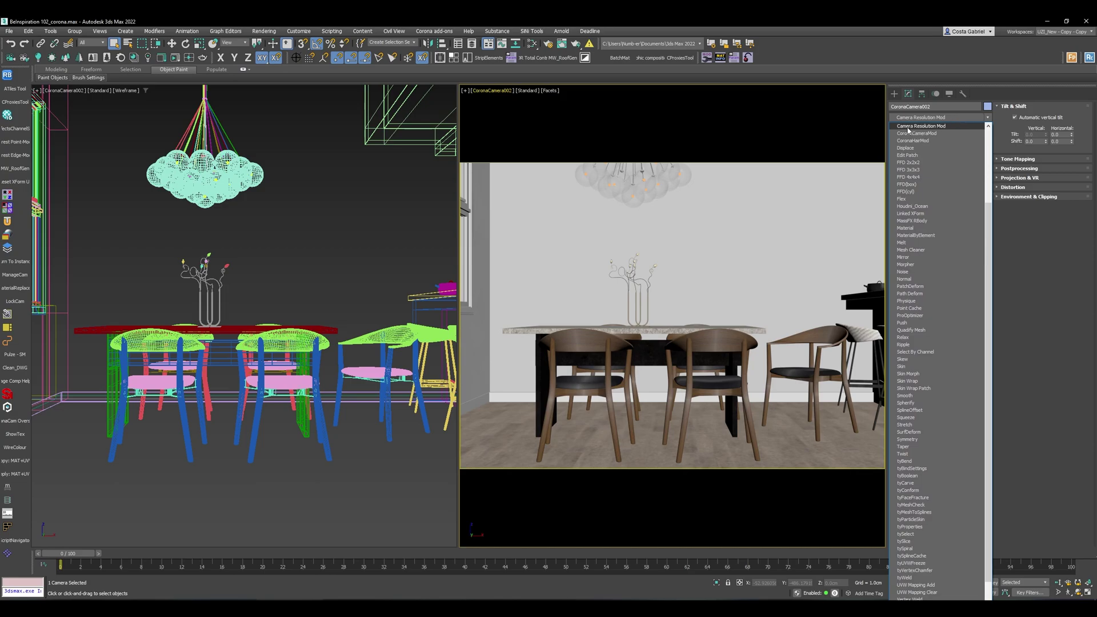
pyautogui.click(929, 126)
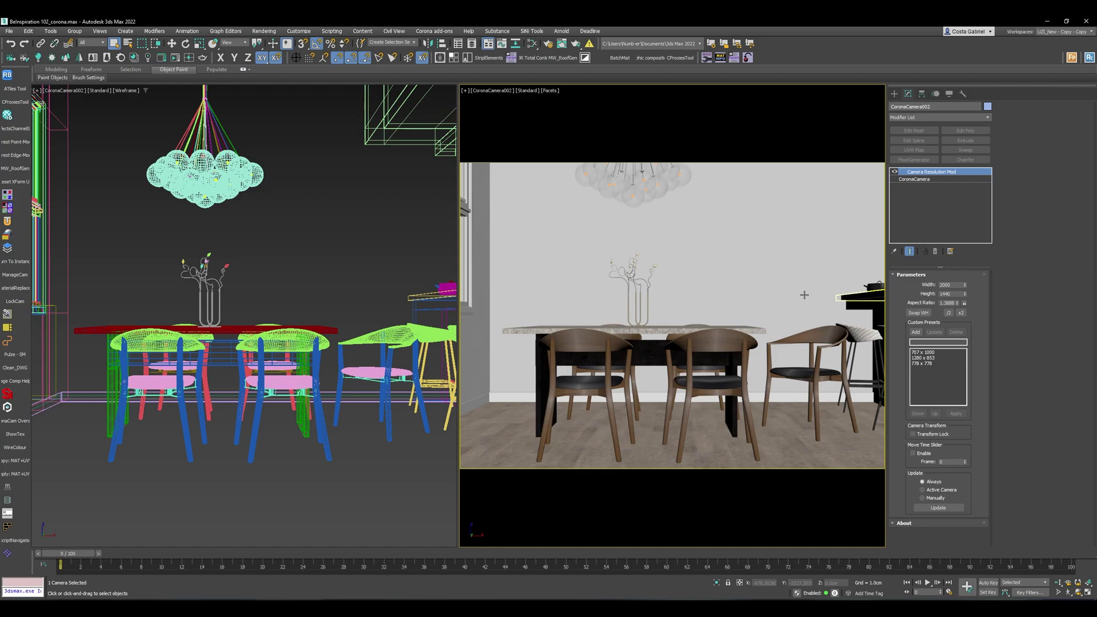
# Apply the 707 x 1000 portrait preset, then switch the view to CoronaCamera001 and select it
pyautogui.click(928, 353)
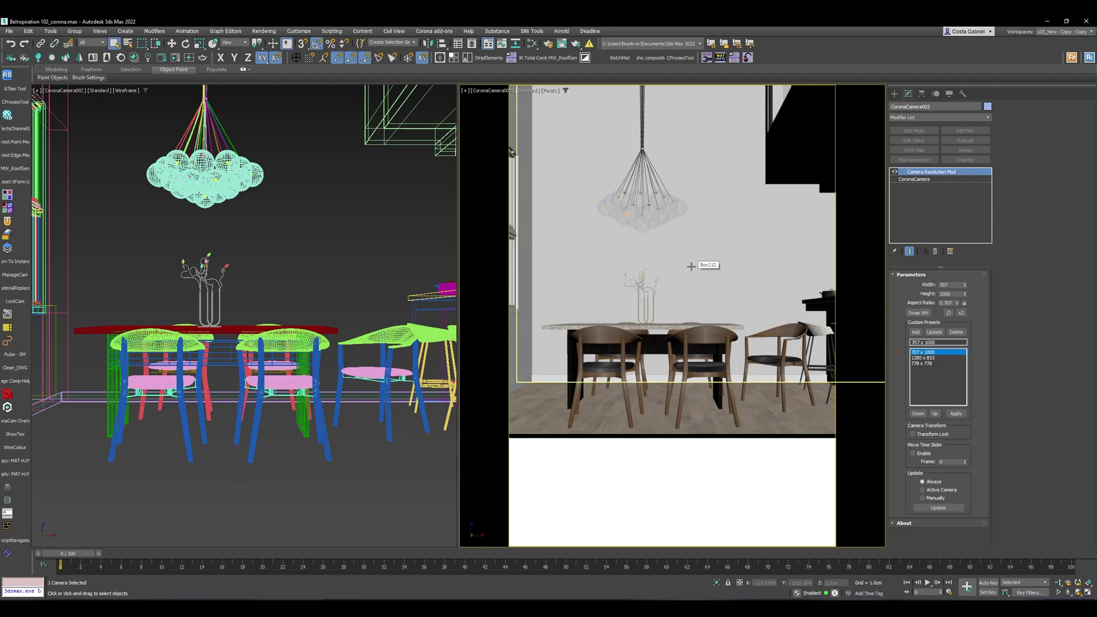
pyautogui.click(593, 211)
pyautogui.press('c')
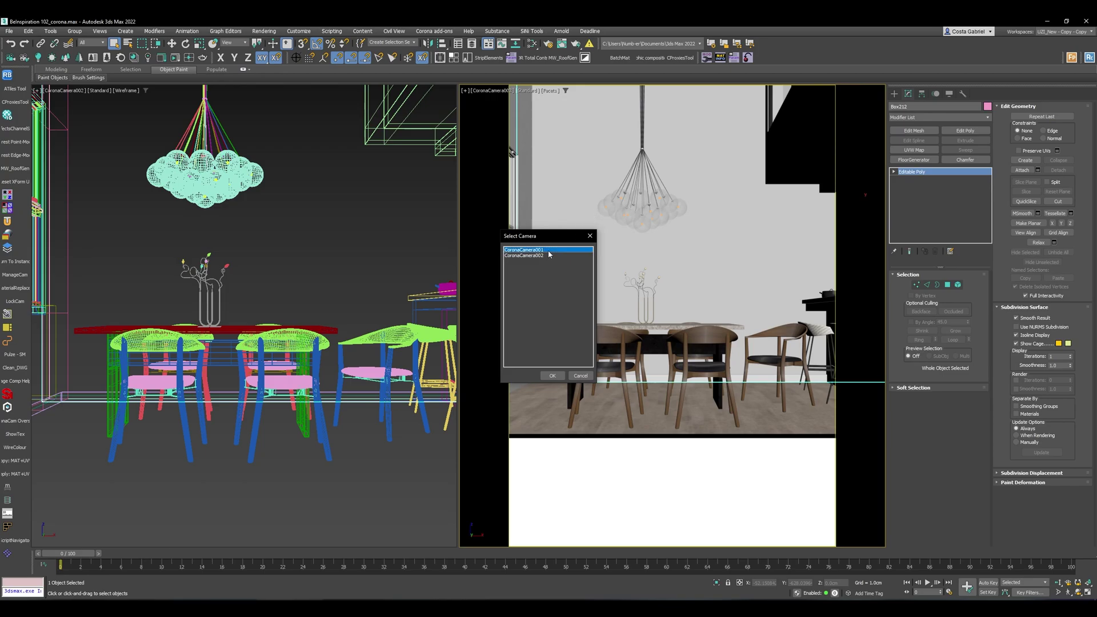
pyautogui.doubleClick(547, 250)
pyautogui.click(491, 90)
pyautogui.click(502, 261)
# Add a Camera Resolution Mod to CoronaCamera001 and apply its 1280 x 853 landscape preset
pyautogui.click(934, 117)
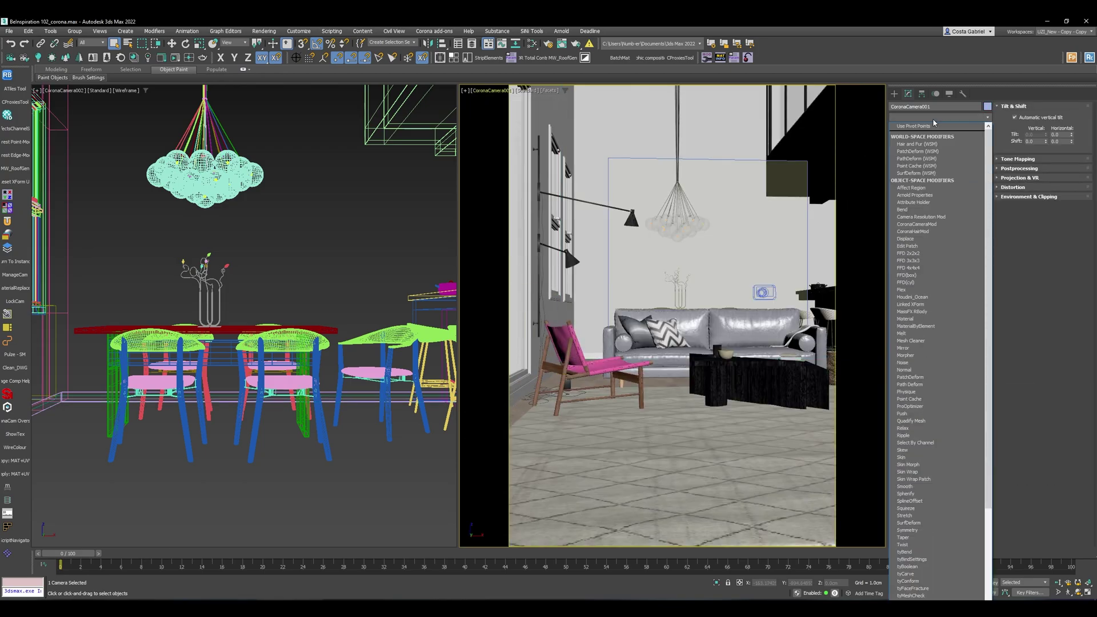
pyautogui.scroll(-1, 934, 122)
pyautogui.click(933, 126)
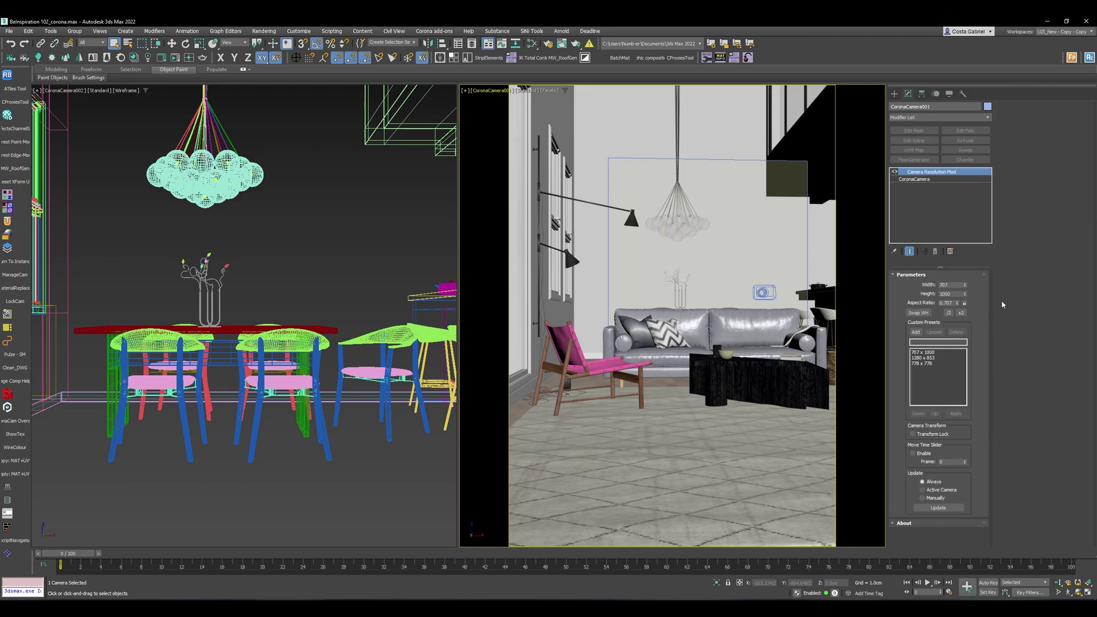
pyautogui.click(949, 357)
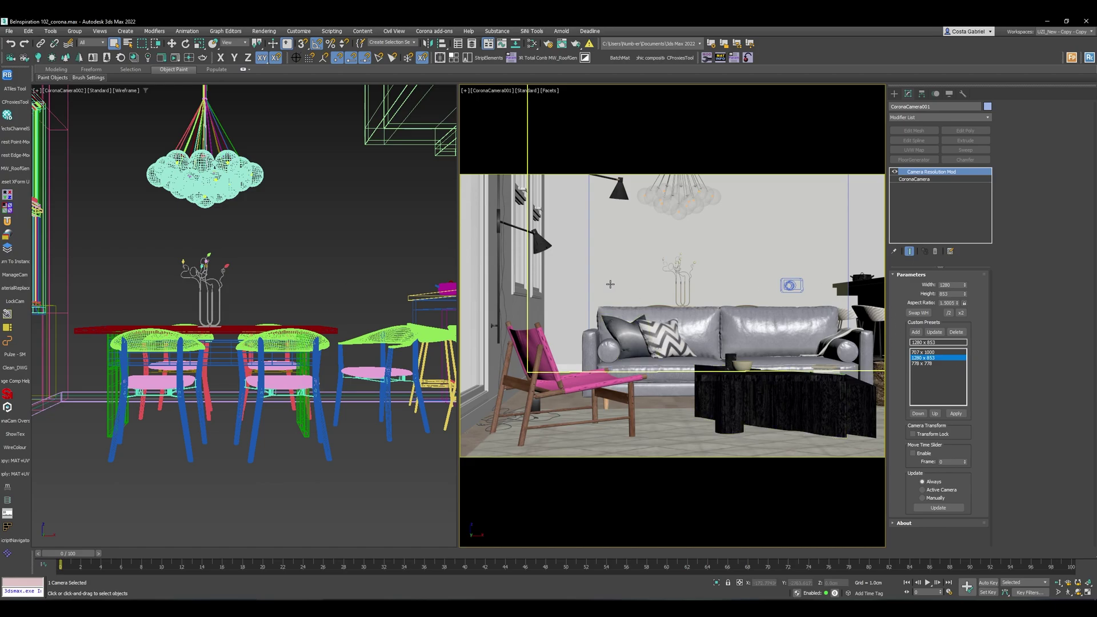
# Switch the view back to CoronaCamera002 and select that camera from the viewport menu
pyautogui.click(10, 275)
pyautogui.click(559, 276)
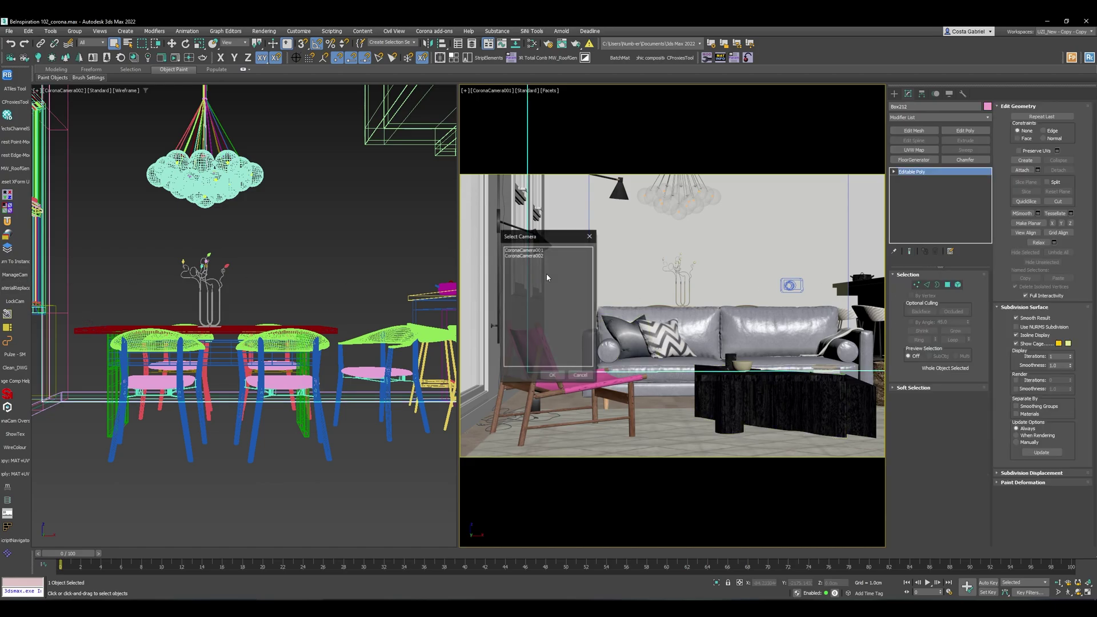
pyautogui.doubleClick(524, 255)
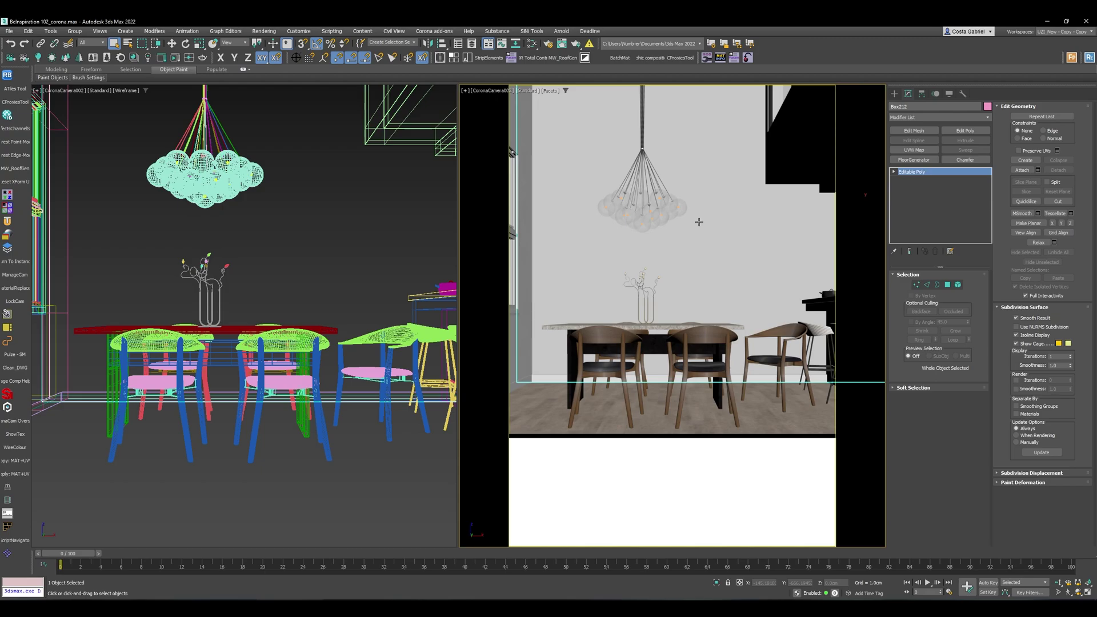
pyautogui.click(701, 335)
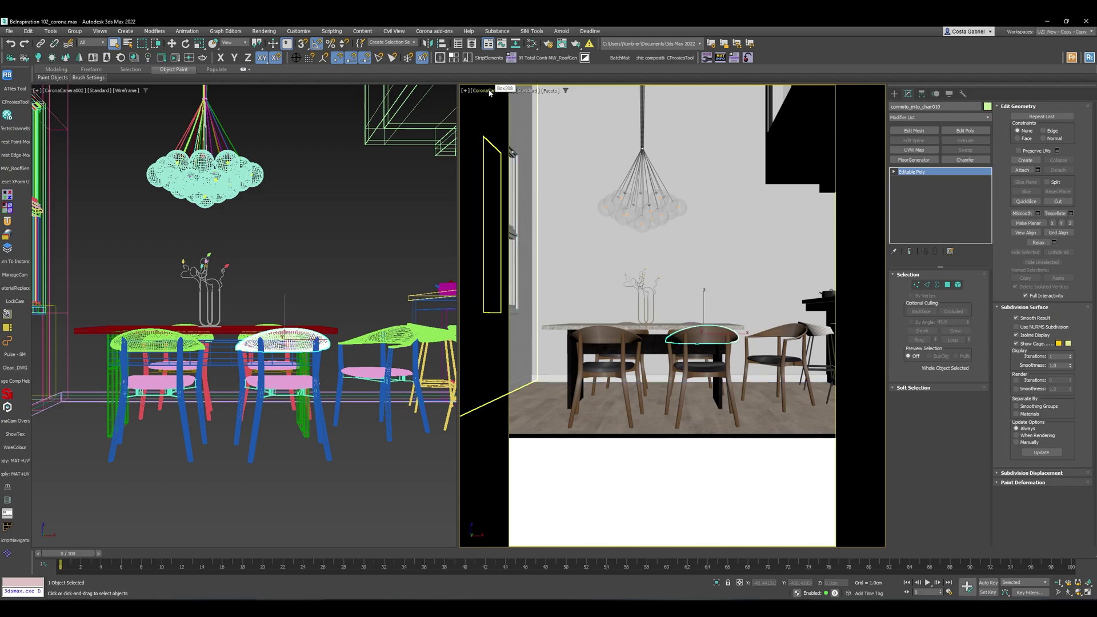
pyautogui.click(489, 91)
pyautogui.click(530, 252)
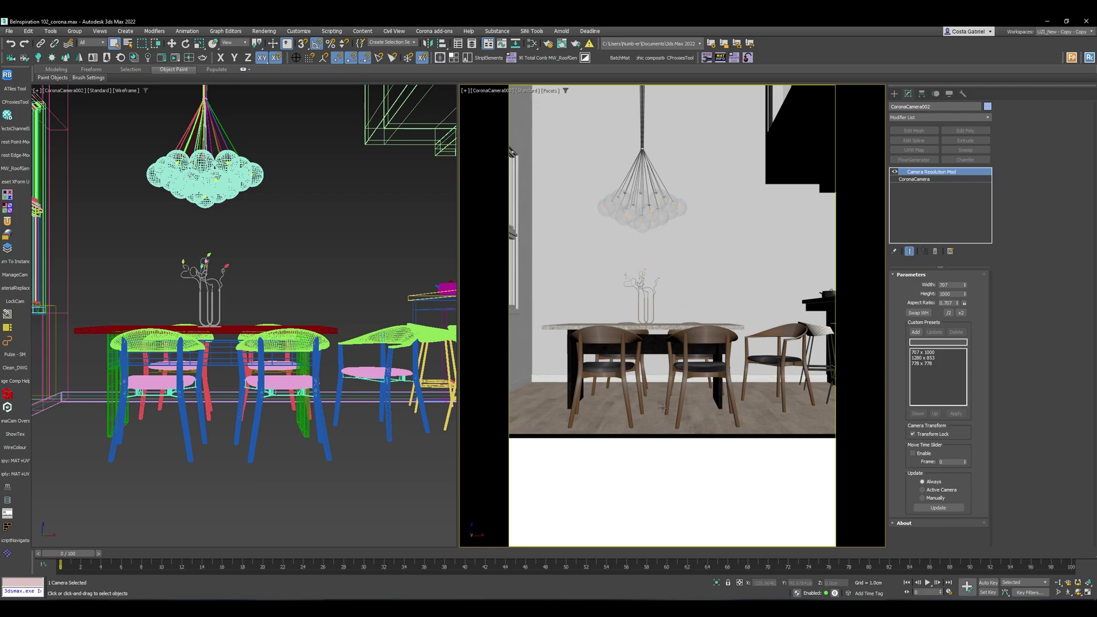
pyautogui.middleClick(285, 324)
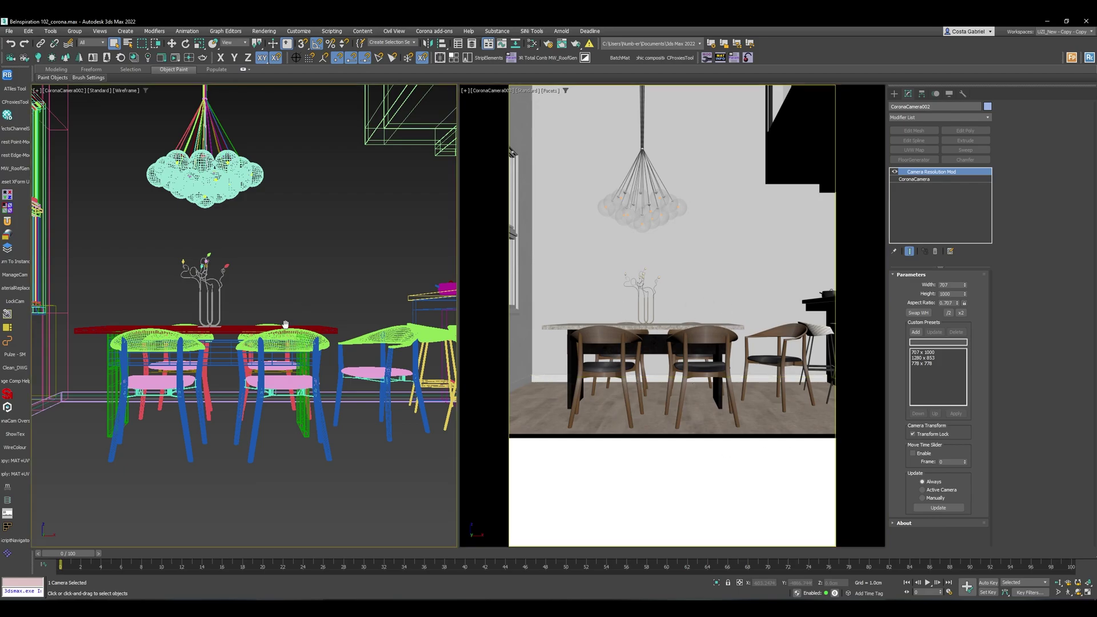
# Swap width and height so CoronaCamera002 renders at 1000 x 707 landscape
pyautogui.click(918, 313)
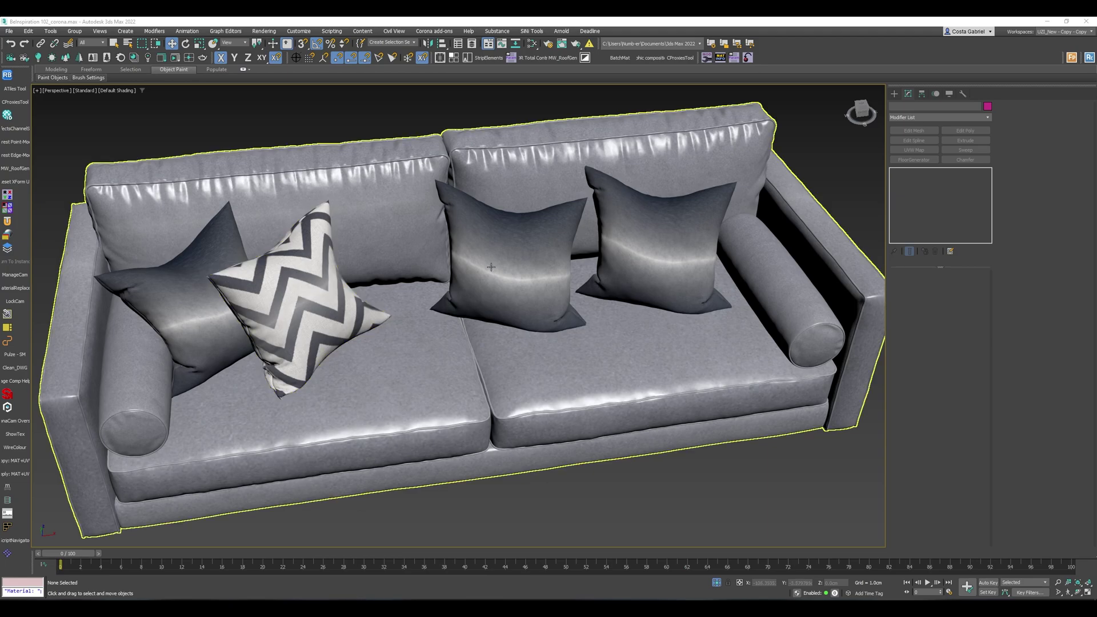
# Copy the zigzag pillow's material onto the middle pillow and the dark right pillow
pyautogui.click(288, 311)
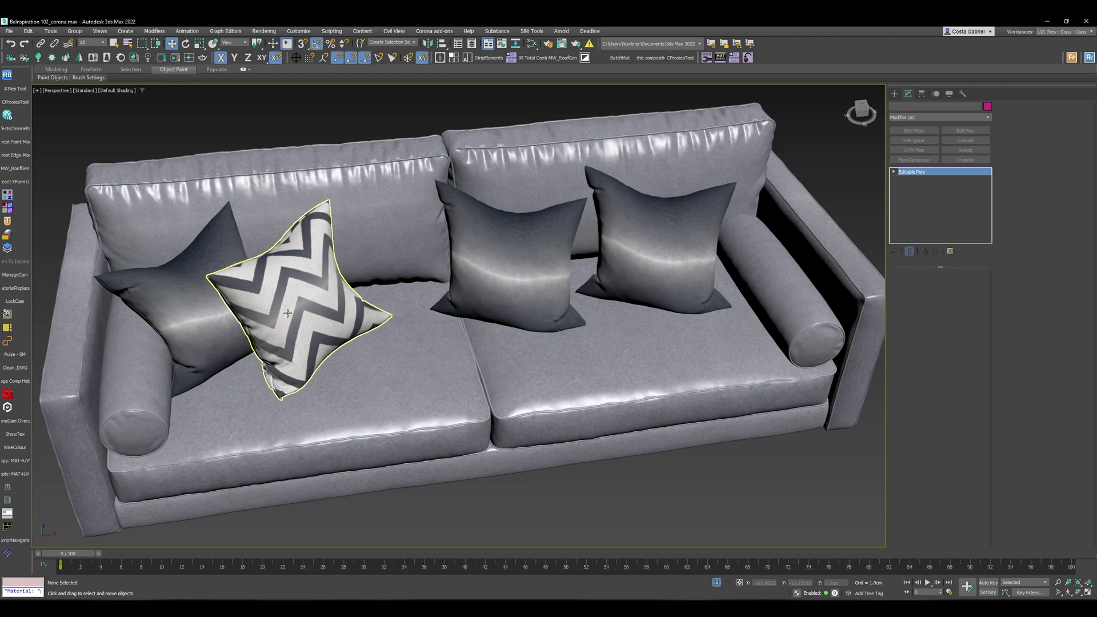
pyautogui.click(11, 465)
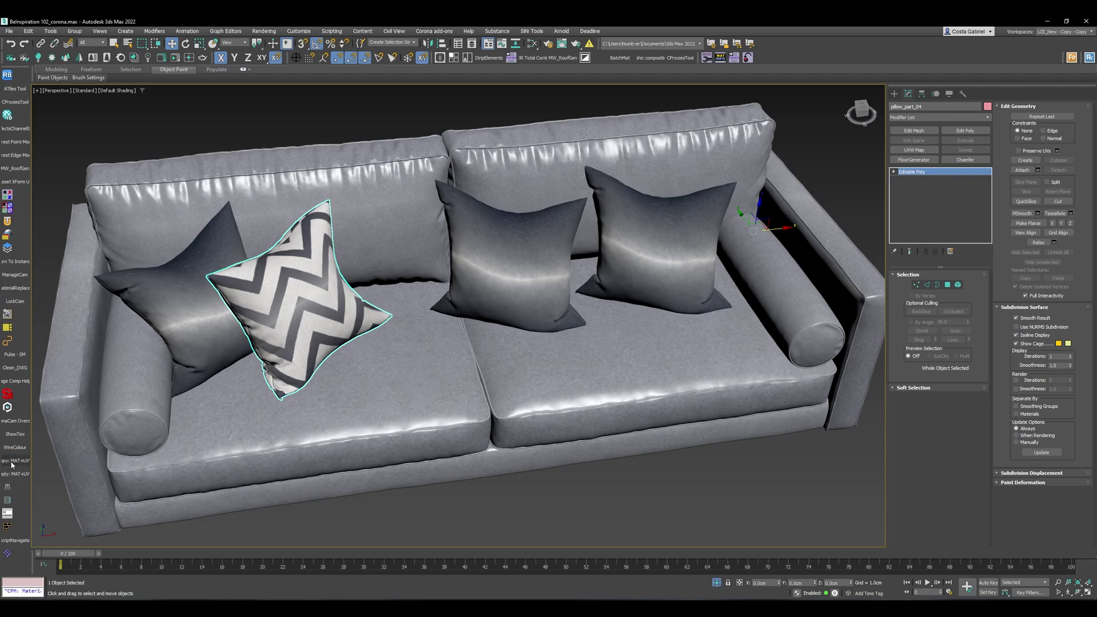
pyautogui.click(458, 307)
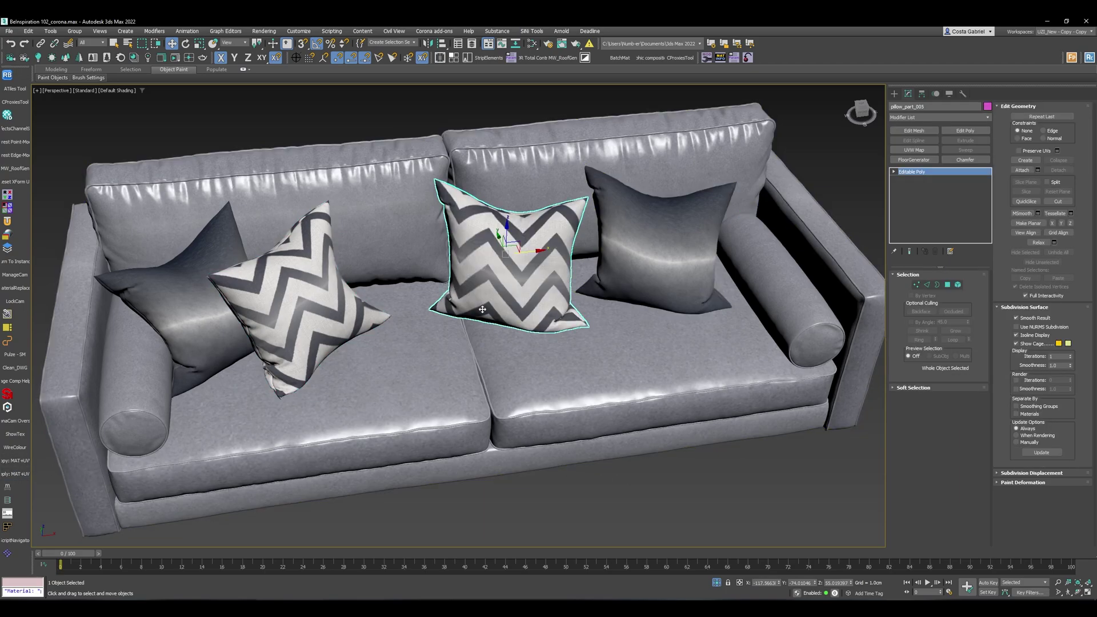
pyautogui.click(644, 268)
pyautogui.click(12, 477)
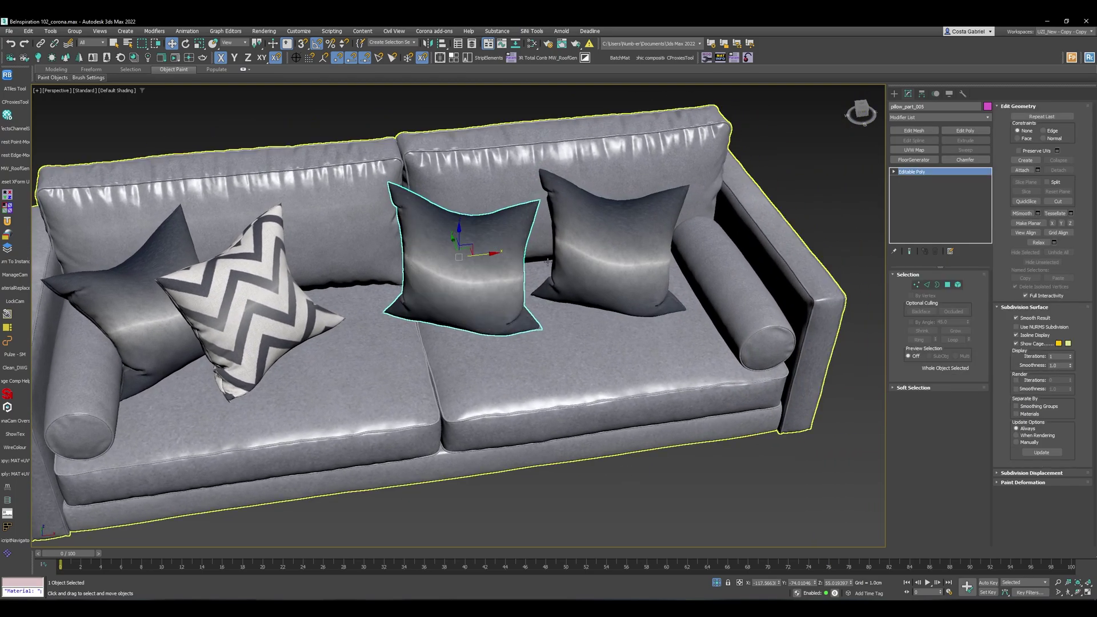
# Select the remaining plain pillows together and apply the zigzag material to them
pyautogui.keyDown('ctrl'); pyautogui.click(547, 262); pyautogui.keyUp('ctrl')
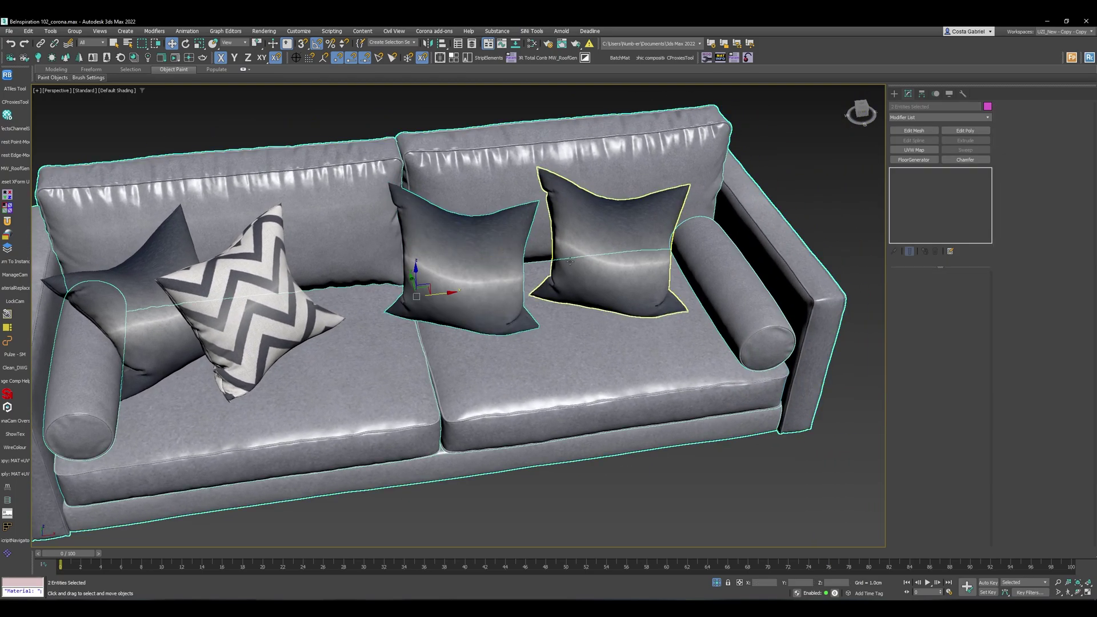
pyautogui.keyDown('ctrl'); pyautogui.click(569, 261); pyautogui.keyUp('ctrl')
pyautogui.keyDown('alt'); pyautogui.click(320, 377); pyautogui.keyUp('alt')
pyautogui.keyDown('ctrl'); pyautogui.click(87, 285); pyautogui.keyUp('ctrl')
pyautogui.click(15, 474)
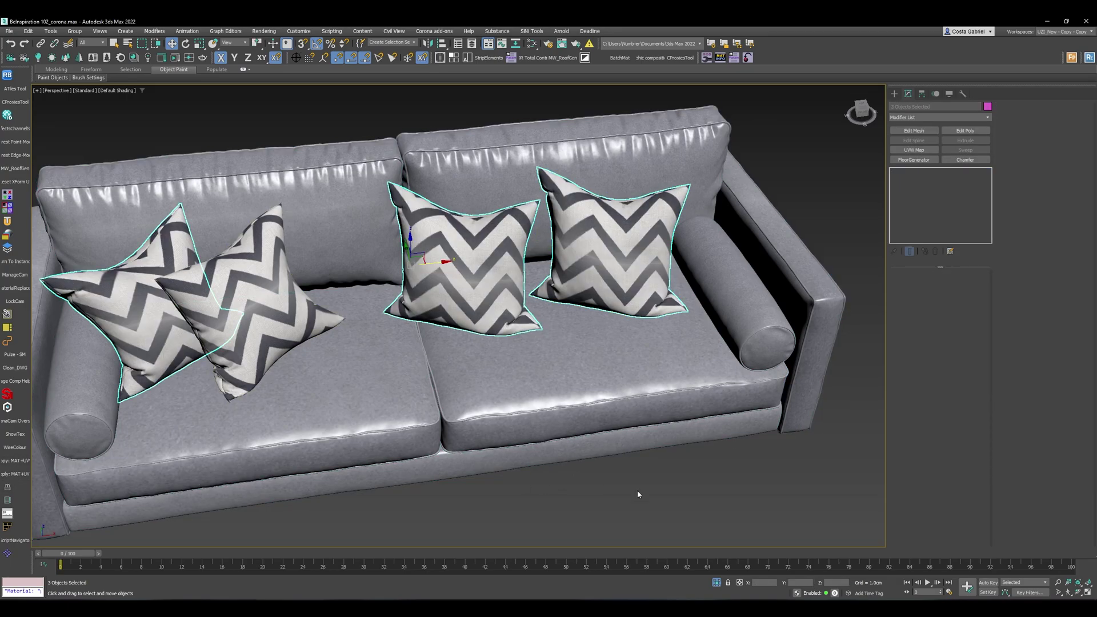
# Store the centre pillow's zigzag material for reuse elsewhere, then clear the selection
pyautogui.click(639, 258)
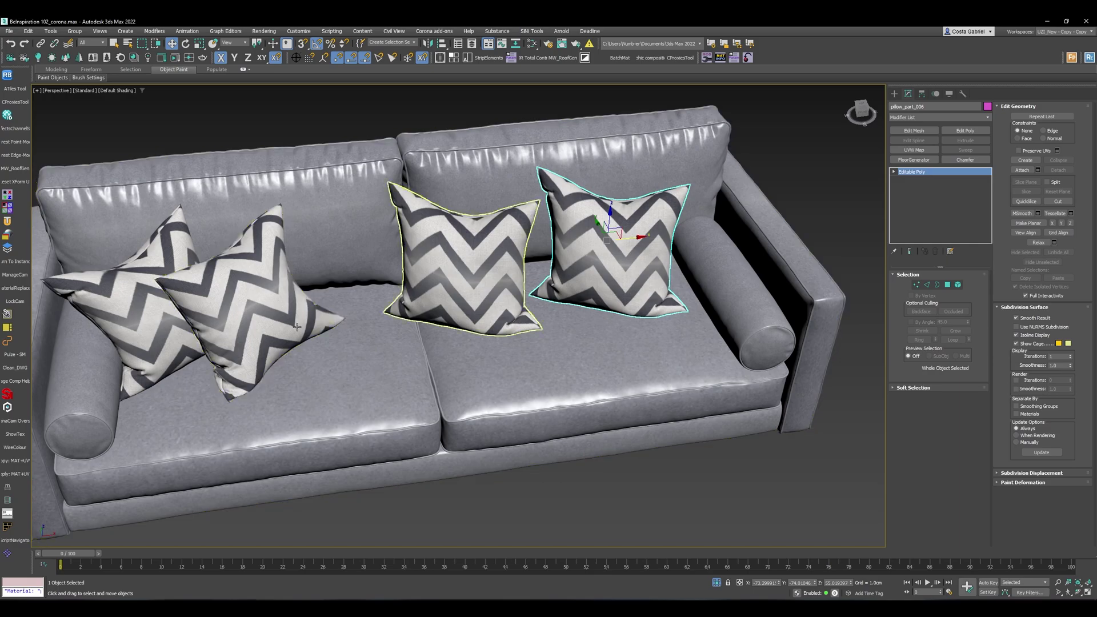
pyautogui.moveTo(813, 282); pyautogui.dragTo(771, 269, button='middle')
pyautogui.click(820, 238)
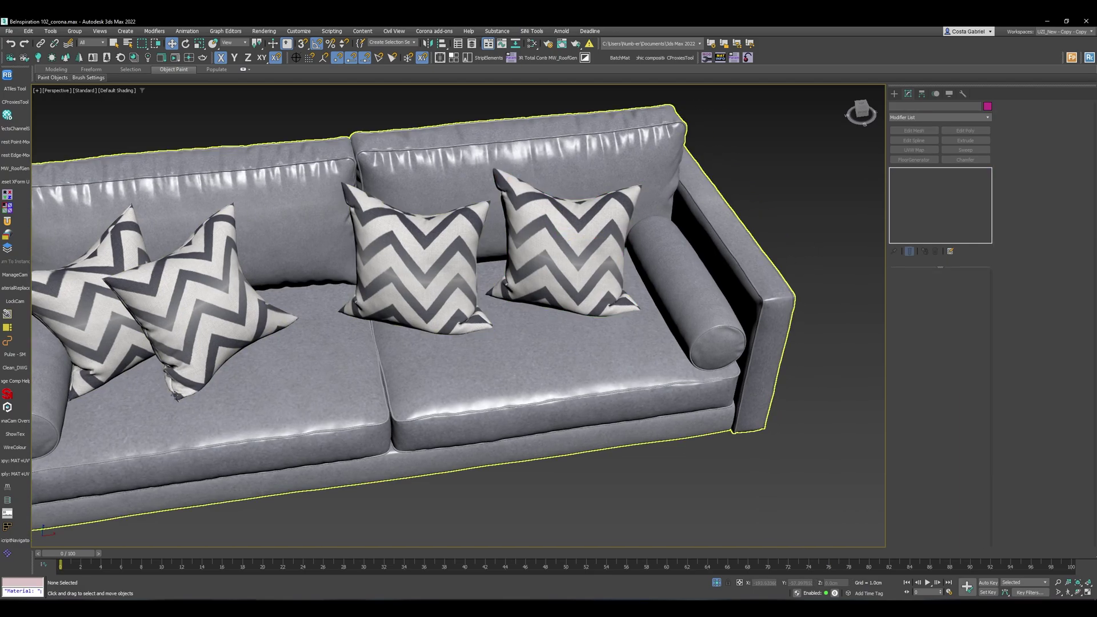
pyautogui.moveTo(217, 386); pyautogui.dragTo(297, 384, button='middle')
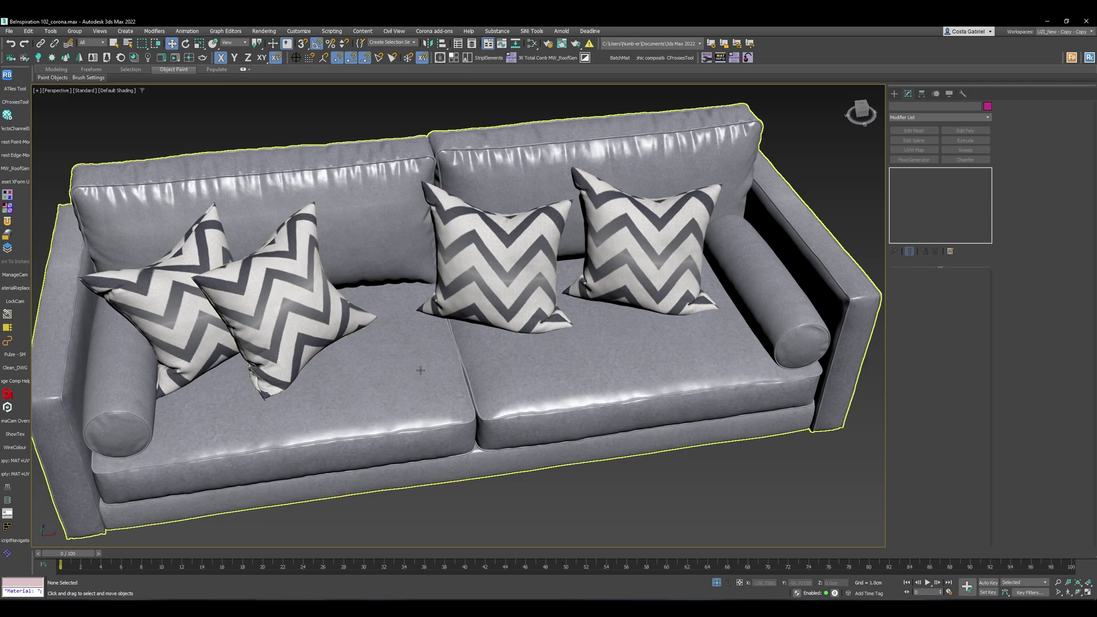
pyautogui.keyDown('alt'); pyautogui.moveTo(420, 370); pyautogui.dragTo(639, 473, button='middle'); pyautogui.keyUp('alt')
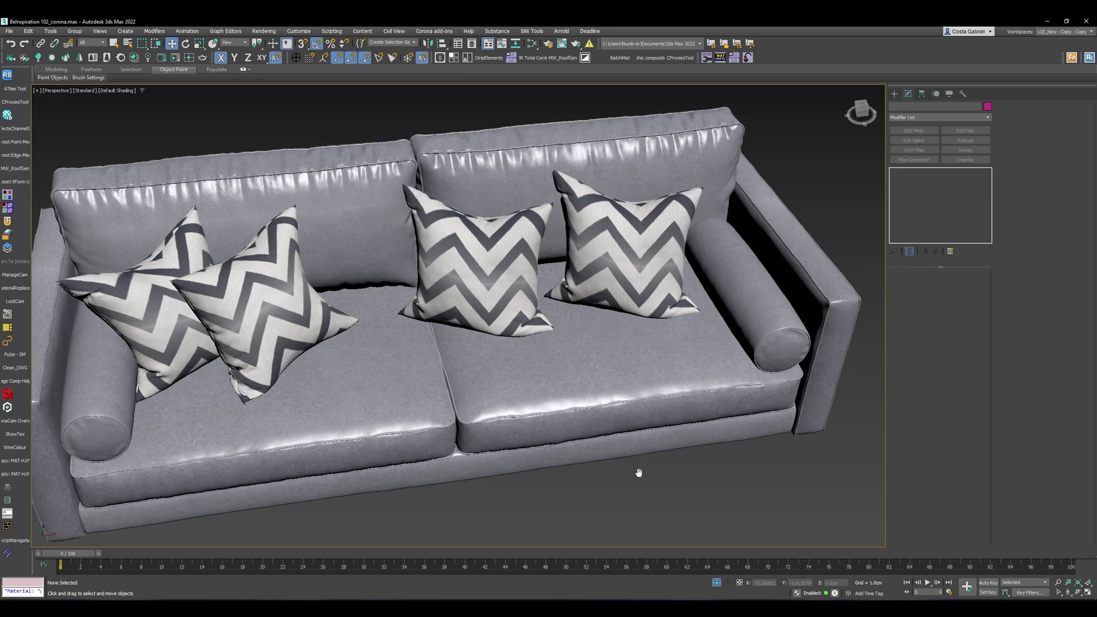
pyautogui.click(487, 269)
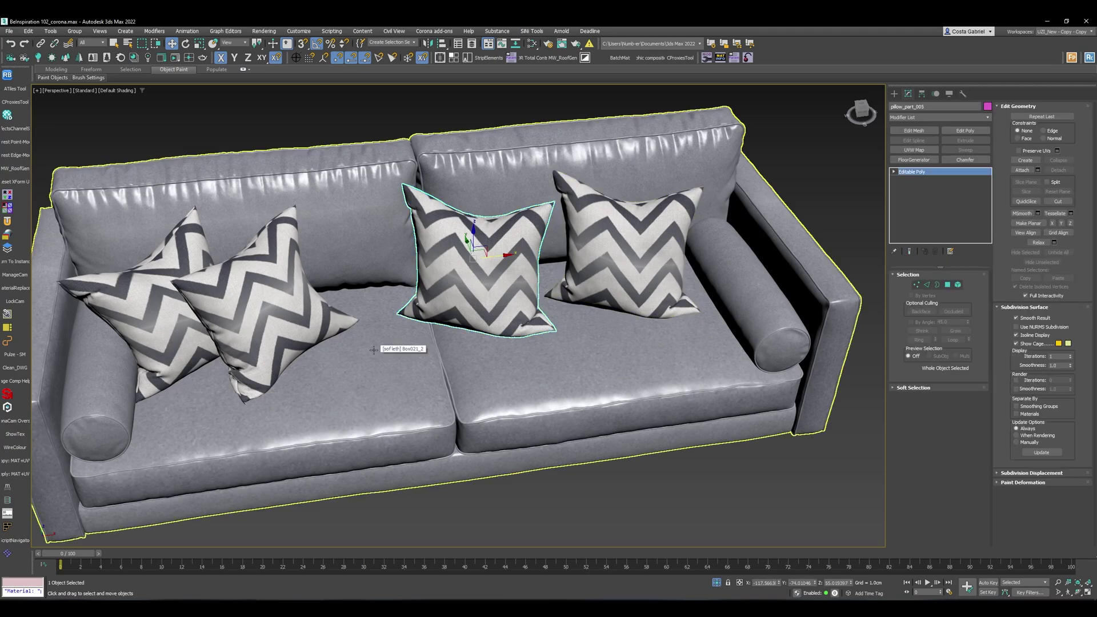
pyautogui.click(17, 461)
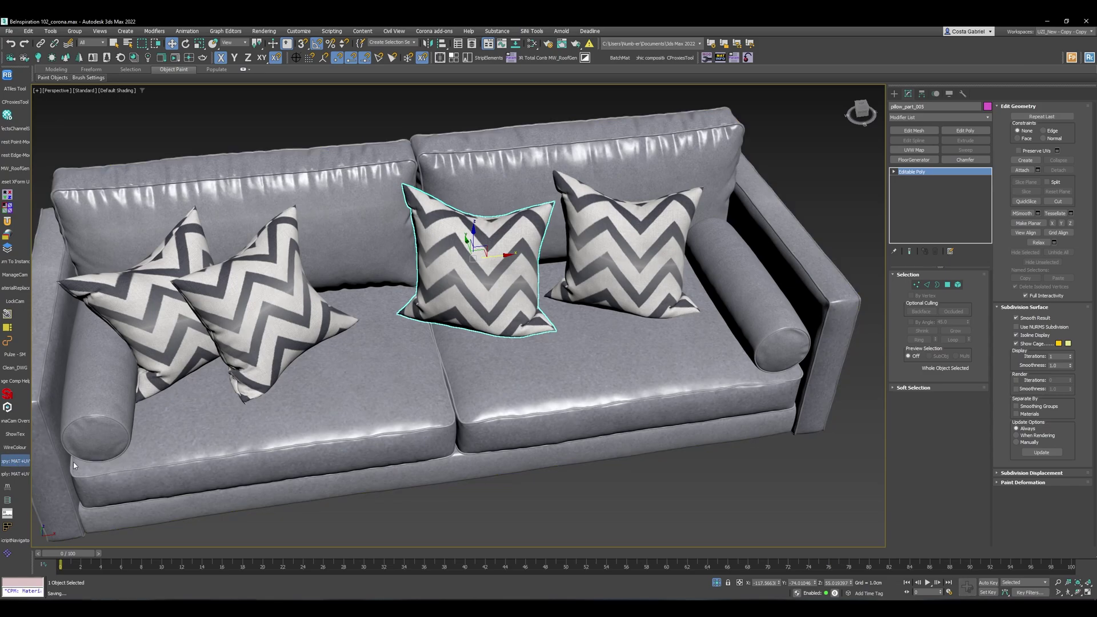
pyautogui.click(492, 526)
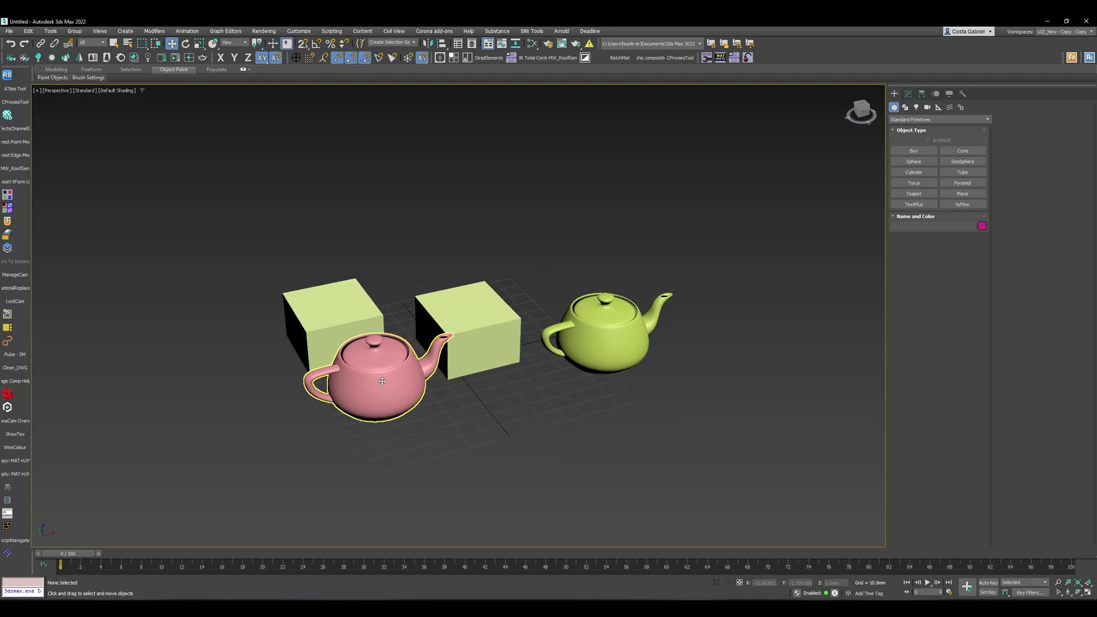
# Paste the copied zigzag material onto the pink teapot and inspect it beside the boxes
pyautogui.click(382, 381)
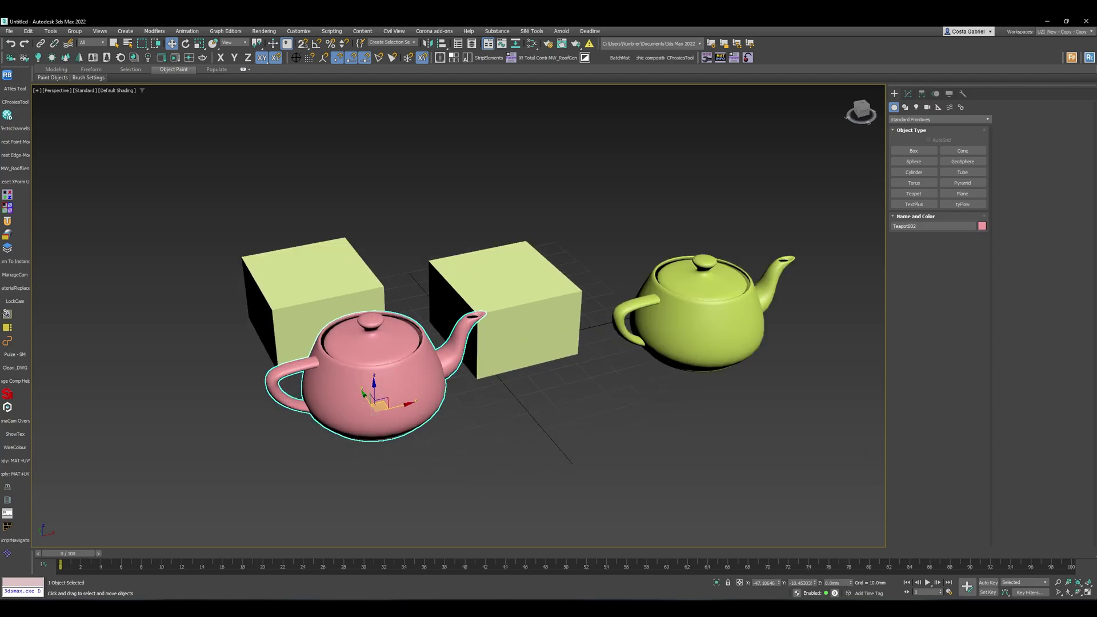
pyautogui.click(15, 474)
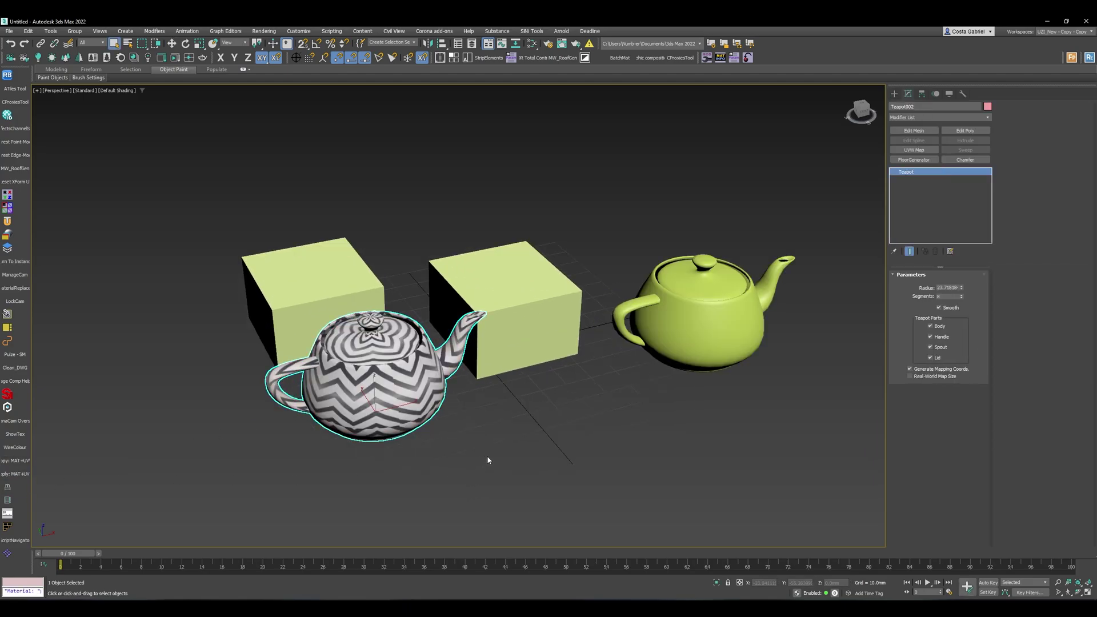
pyautogui.moveTo(488, 456); pyautogui.dragTo(509, 468, button='middle')
pyautogui.scroll(4, 509, 468)
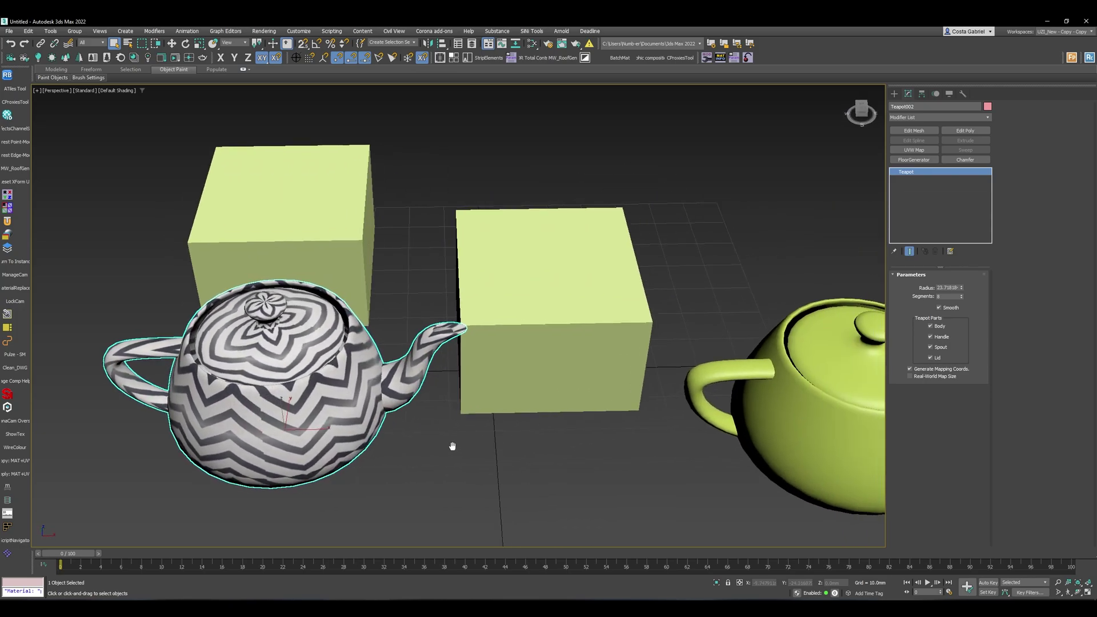
pyautogui.click(561, 384)
pyautogui.keyDown('alt'); pyautogui.moveTo(560, 384); pyautogui.dragTo(220, 421, button='middle'); pyautogui.keyUp('alt')
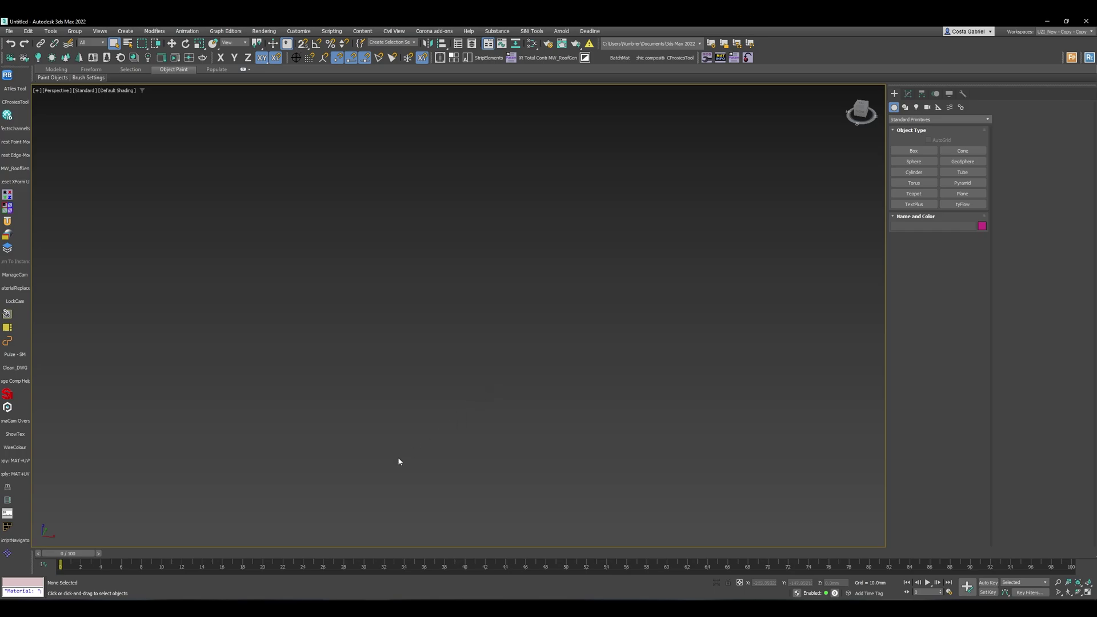
# Copy the Capture image from the 10. Scripts Video Part 3 folder, then return to 3ds Max
pyautogui.hotkey('alt', 'Tab')
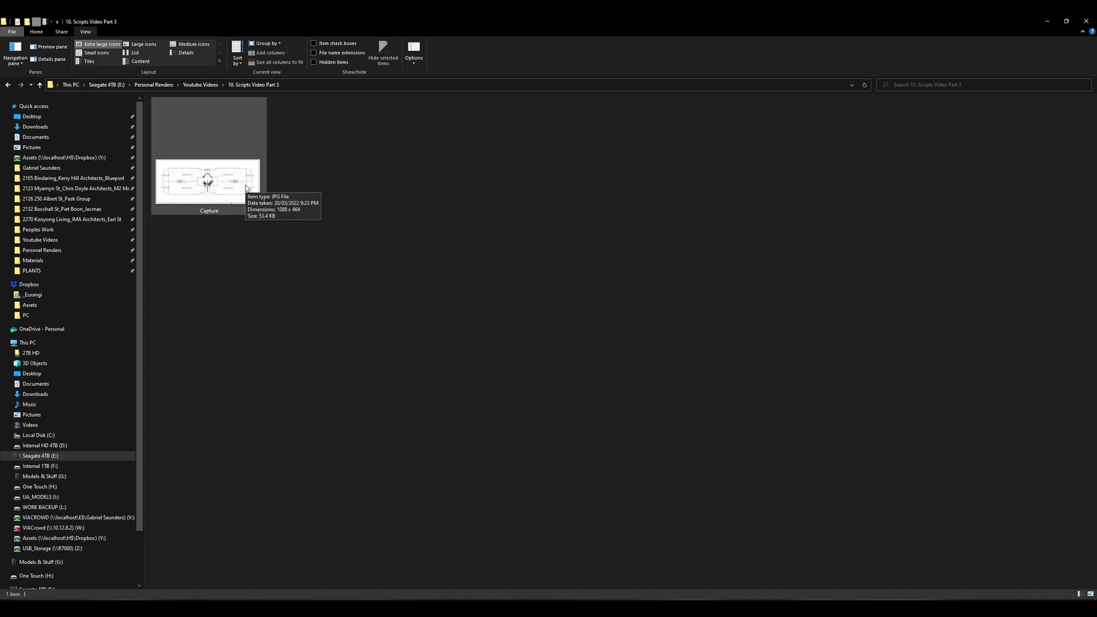
pyautogui.click(246, 188)
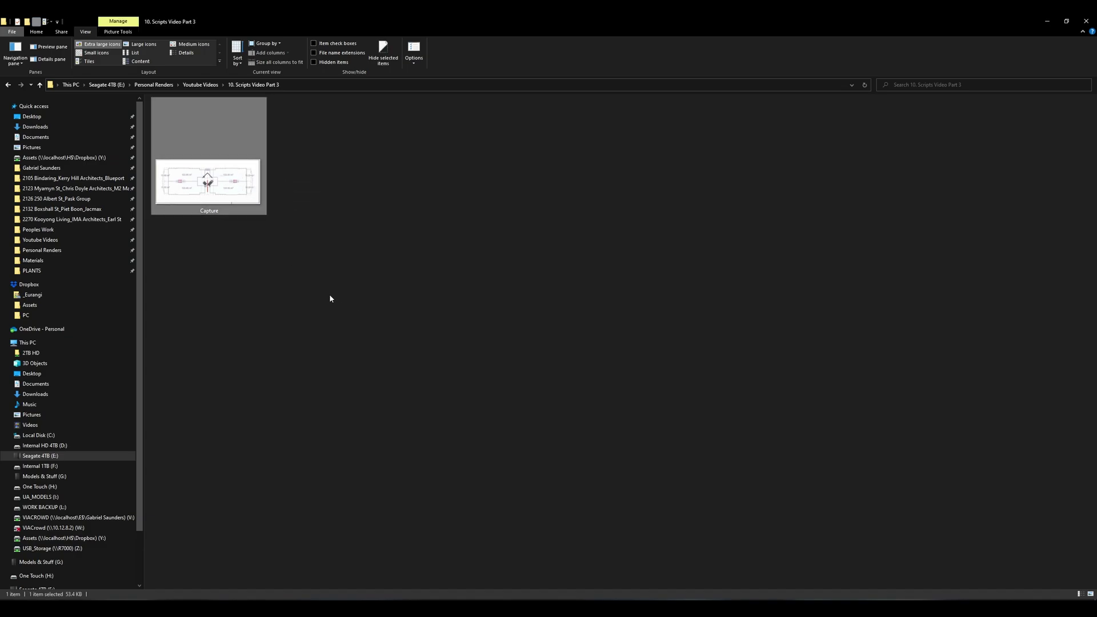
pyautogui.rightClick(235, 174)
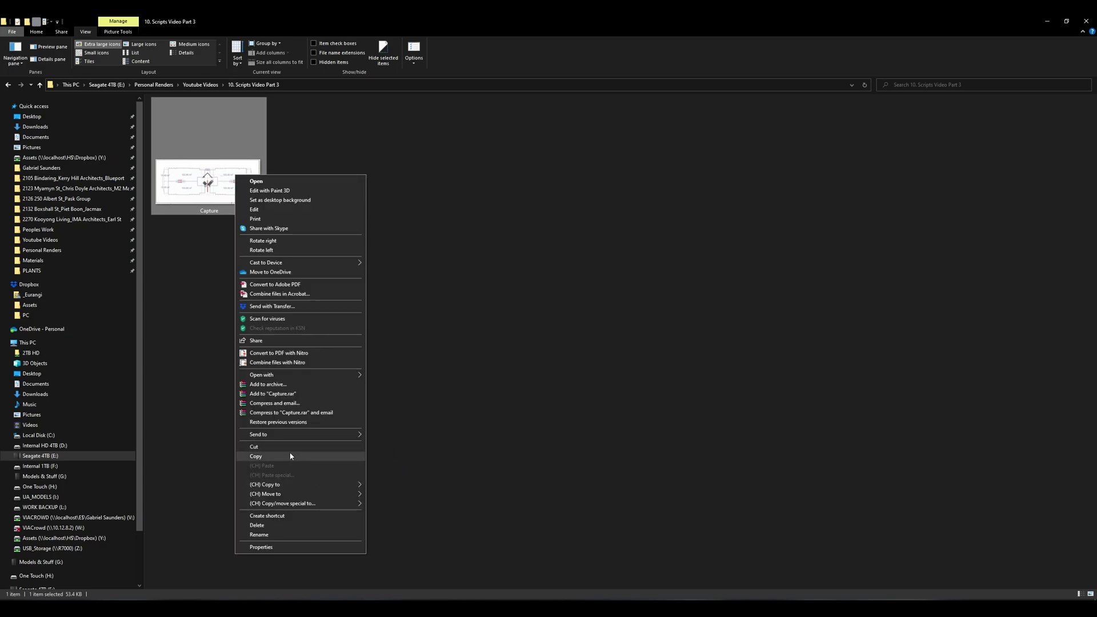
pyautogui.click(308, 454)
pyautogui.click(451, 489)
pyautogui.hotkey('alt', 'Tab')
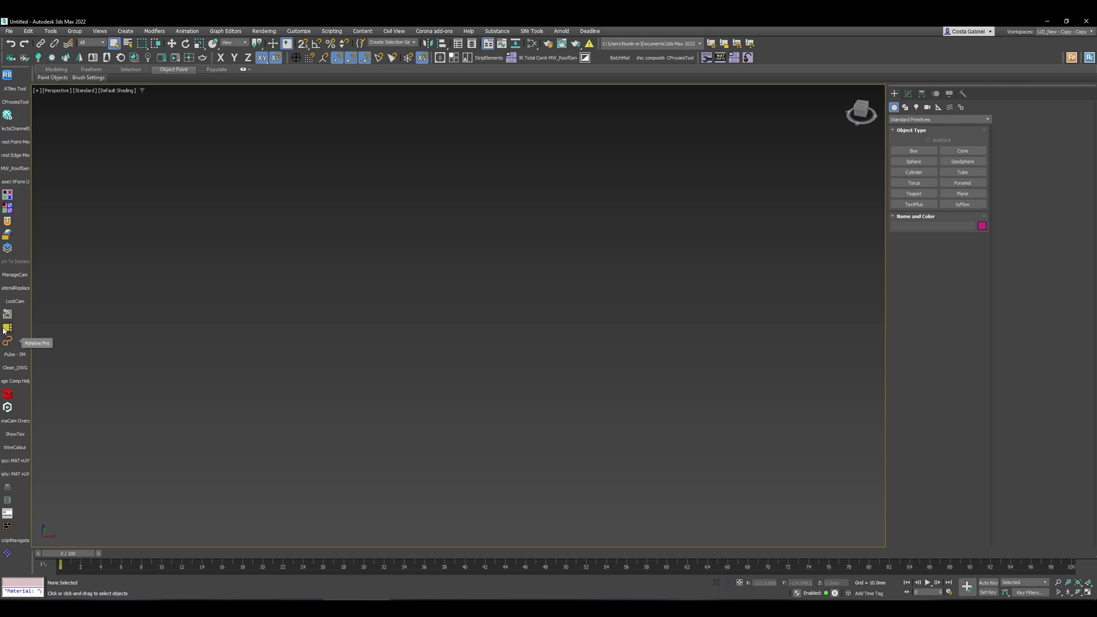
# Run Paste RefImage, dismiss the licence prompt, and paste the copied capture as a reference plane
pyautogui.click(5, 330)
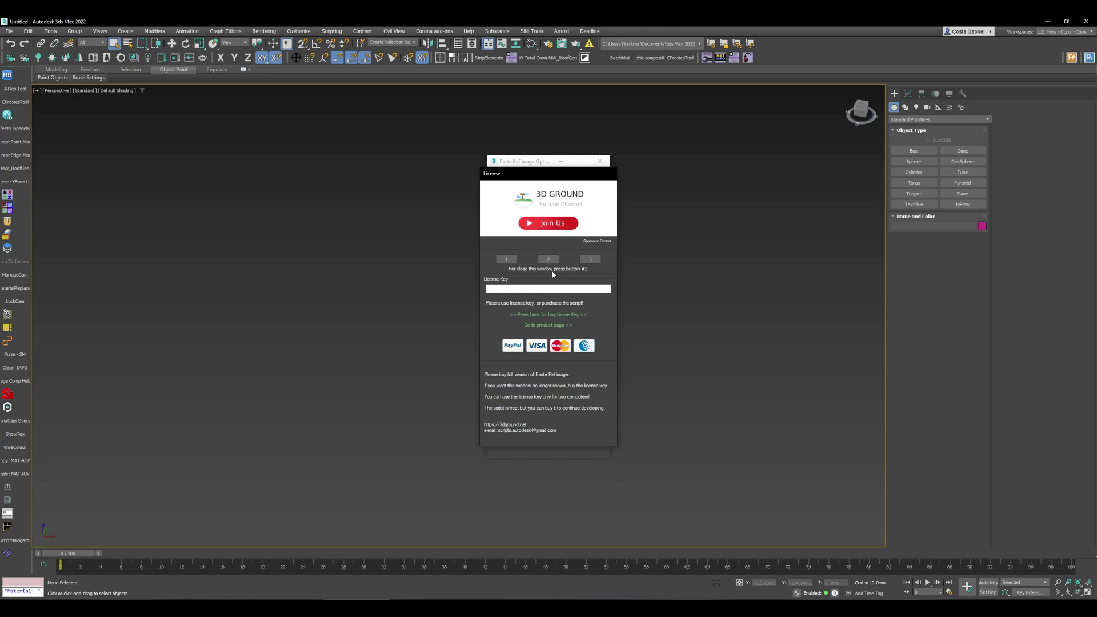
pyautogui.click(548, 258)
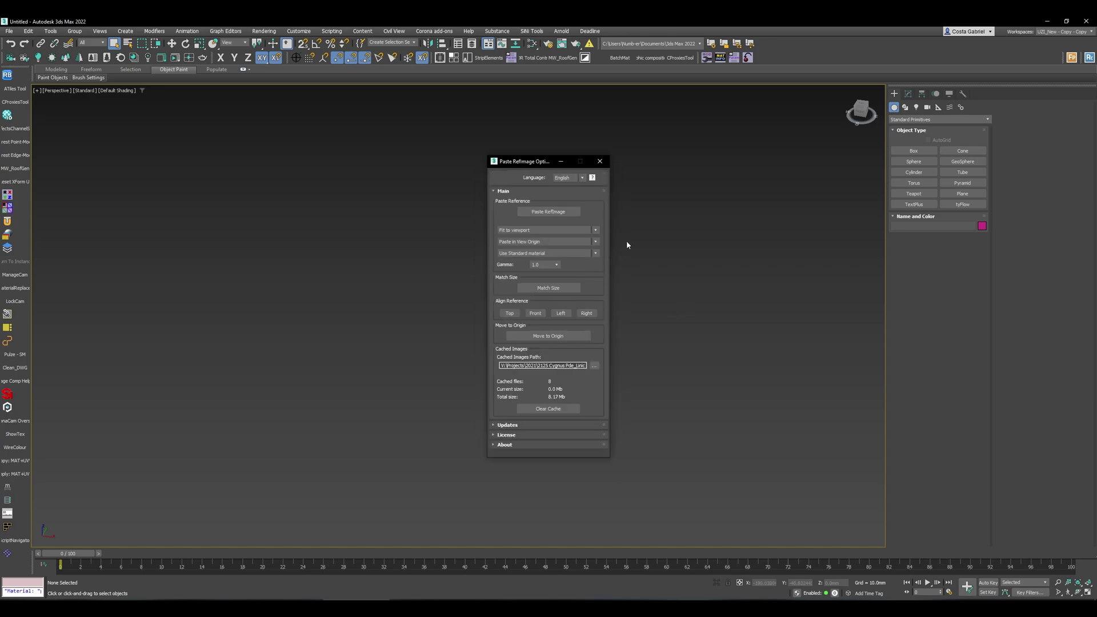
pyautogui.moveTo(531, 161); pyautogui.dragTo(385, 199)
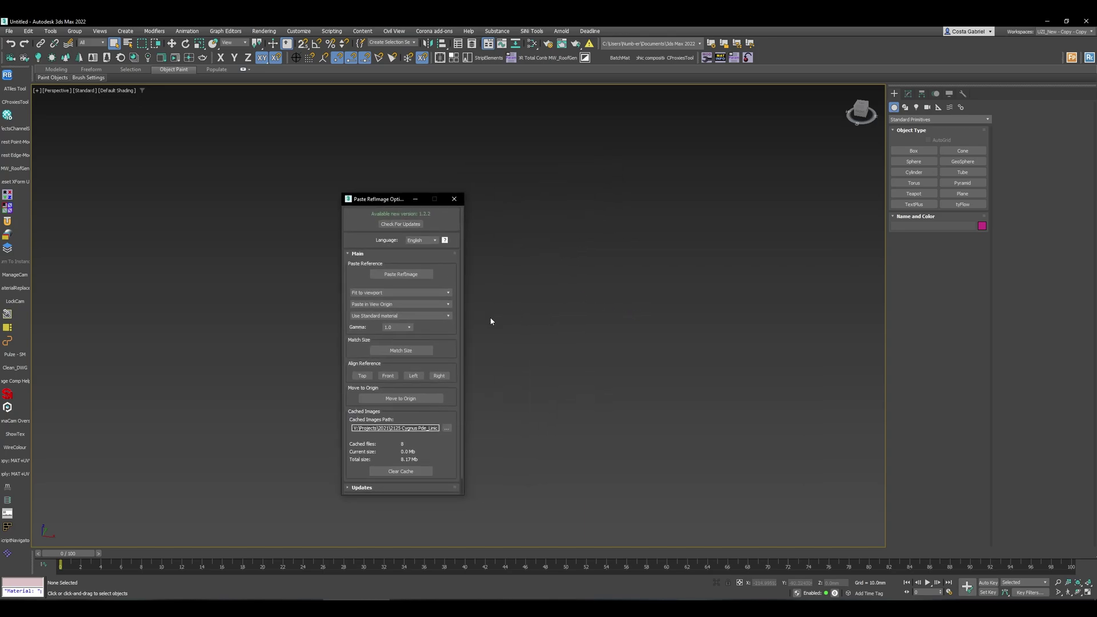
pyautogui.click(400, 274)
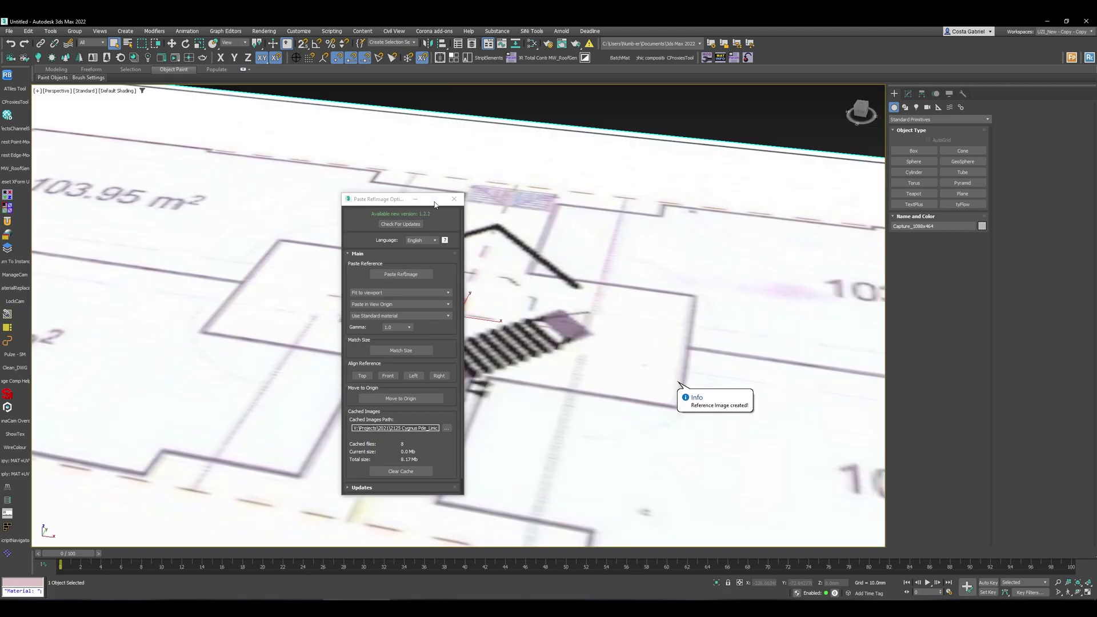
pyautogui.moveTo(430, 206); pyautogui.dragTo(283, 213)
# Zoom to the whole plane and move it left along X
pyautogui.press('z')
pyautogui.keyDown('alt'); pyautogui.moveTo(502, 319); pyautogui.dragTo(689, 383, button='middle'); pyautogui.keyUp('alt')
pyautogui.press('w')
pyautogui.moveTo(677, 349); pyautogui.dragTo(536, 370)
pyautogui.scroll(2, 536, 369)
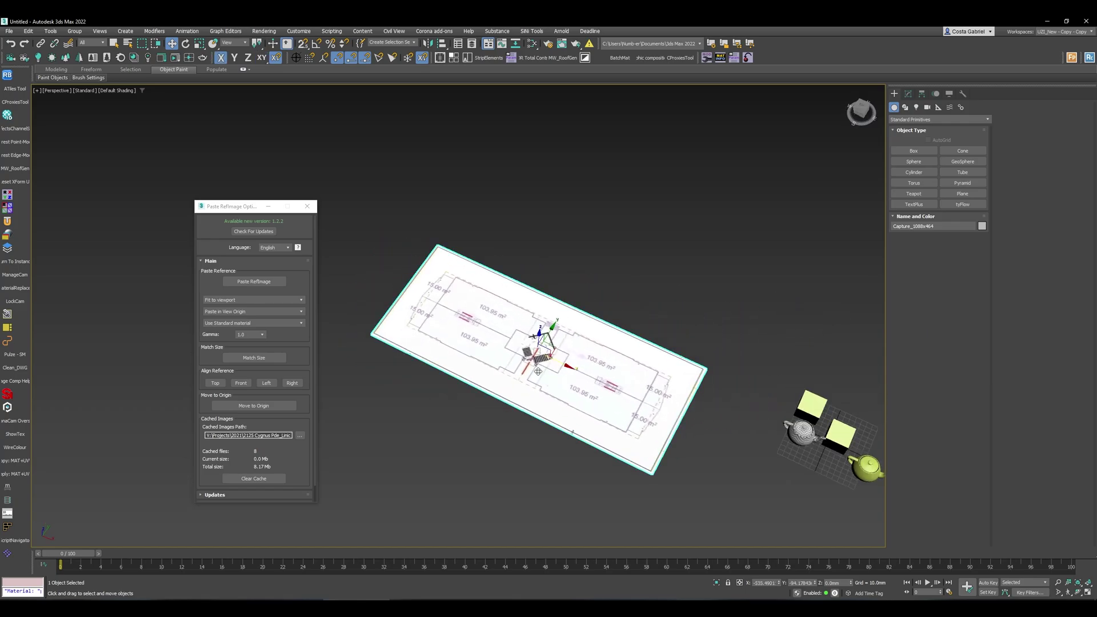
# Align the Capture_1088x464 reference plane to the Left view from the Modify panel
pyautogui.scroll(2, 536, 370)
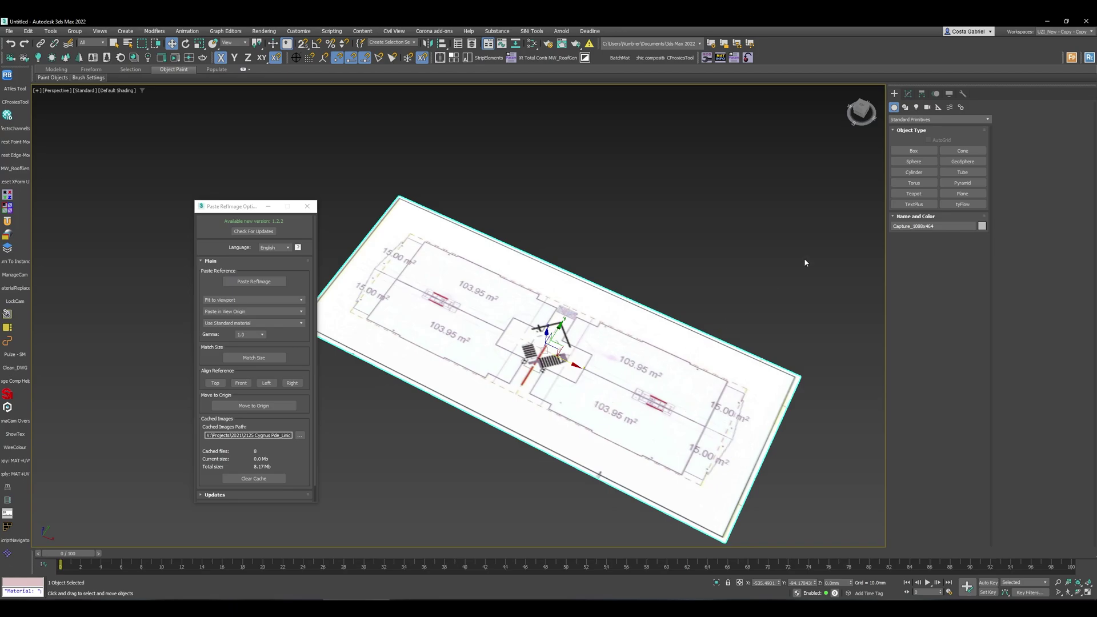
pyautogui.click(907, 93)
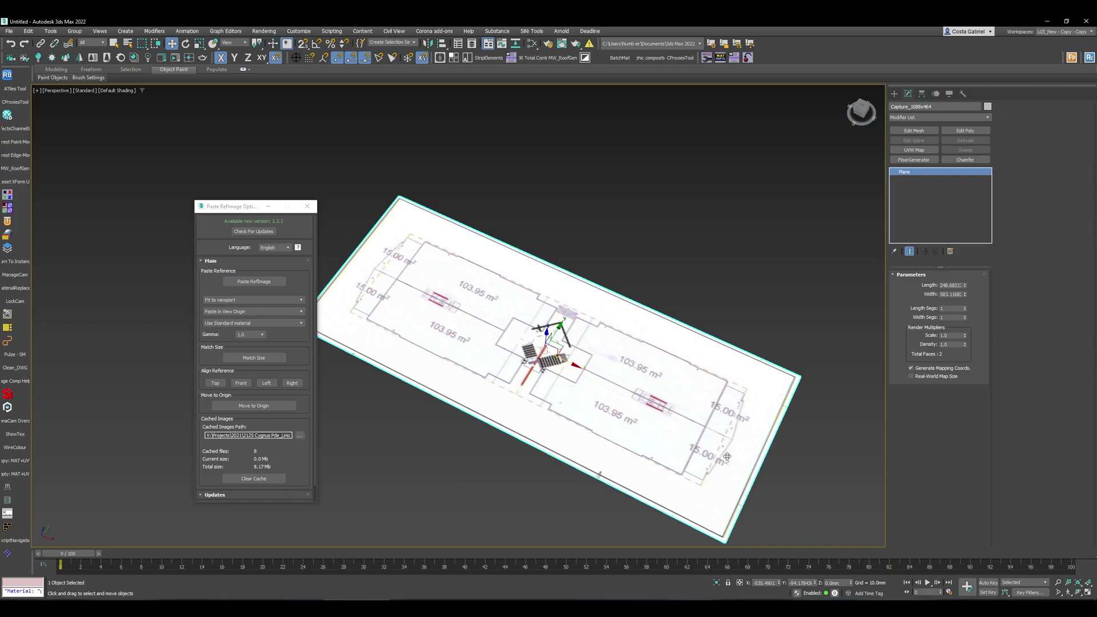
pyautogui.click(215, 383)
pyautogui.click(265, 382)
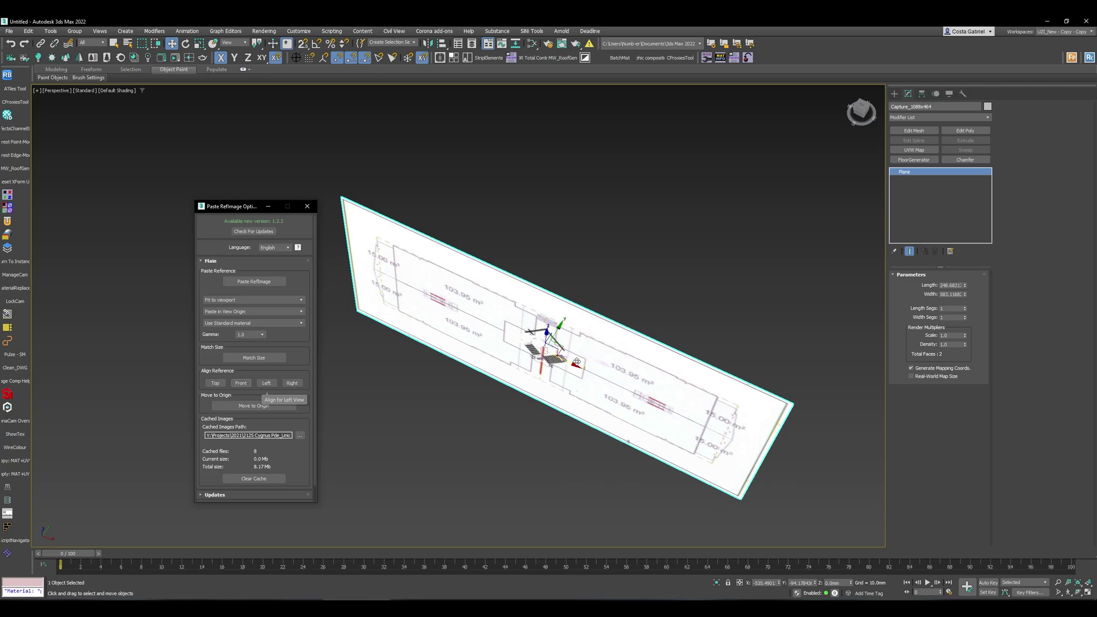
pyautogui.keyDown('alt'); pyautogui.moveTo(453, 353); pyautogui.dragTo(512, 325, button='middle'); pyautogui.keyUp('alt')
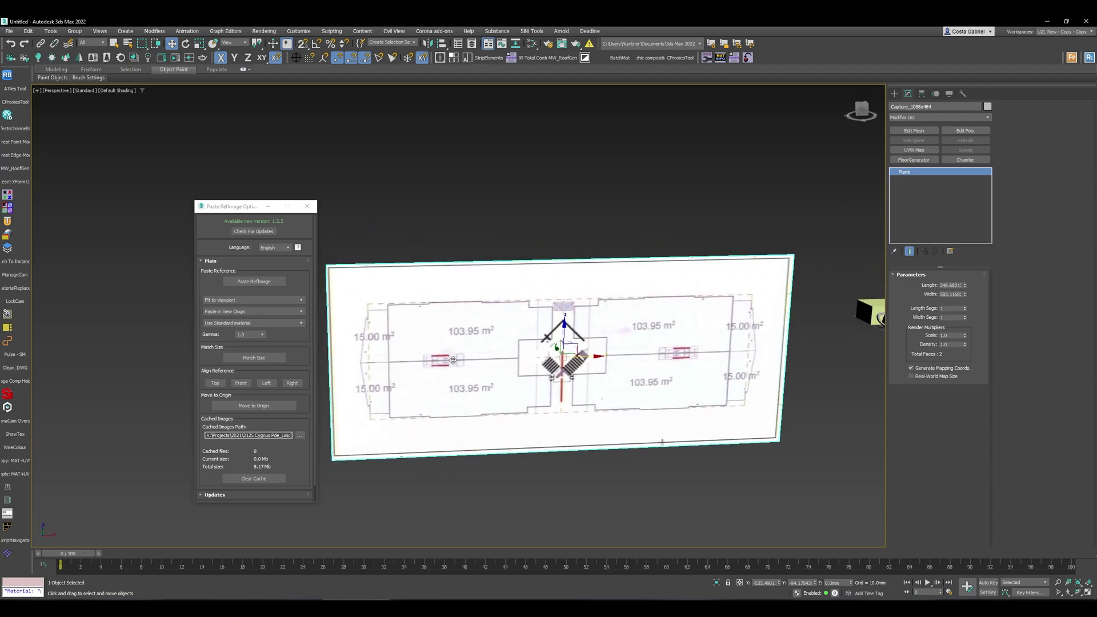
# Realign the plane to Front, then Right, then lay it flat with Top
pyautogui.click(241, 383)
pyautogui.click(266, 383)
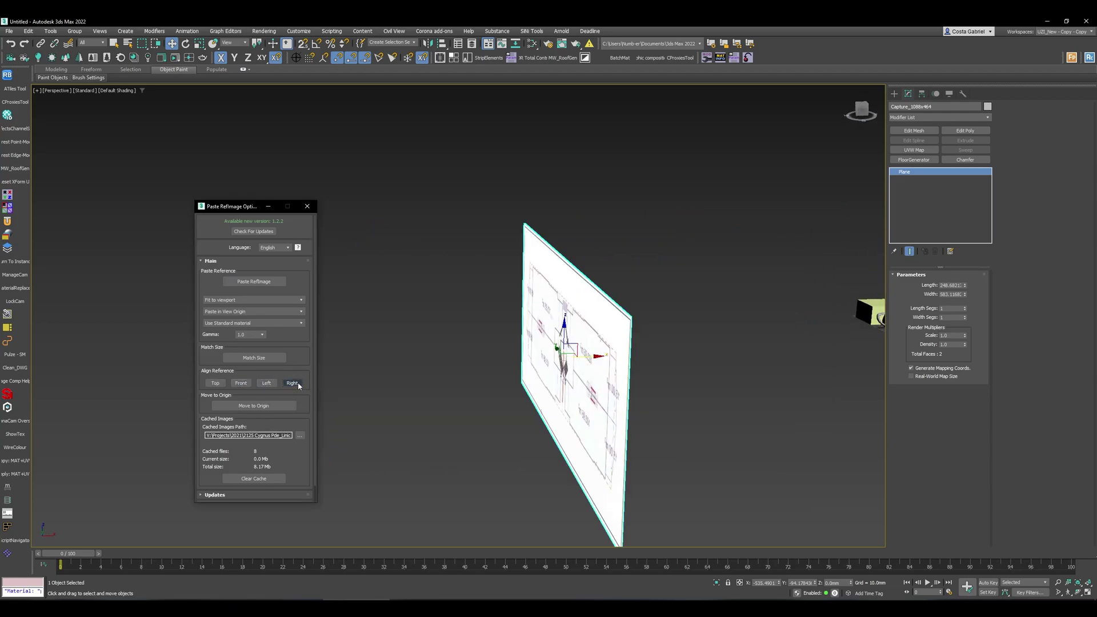
pyautogui.click(209, 385)
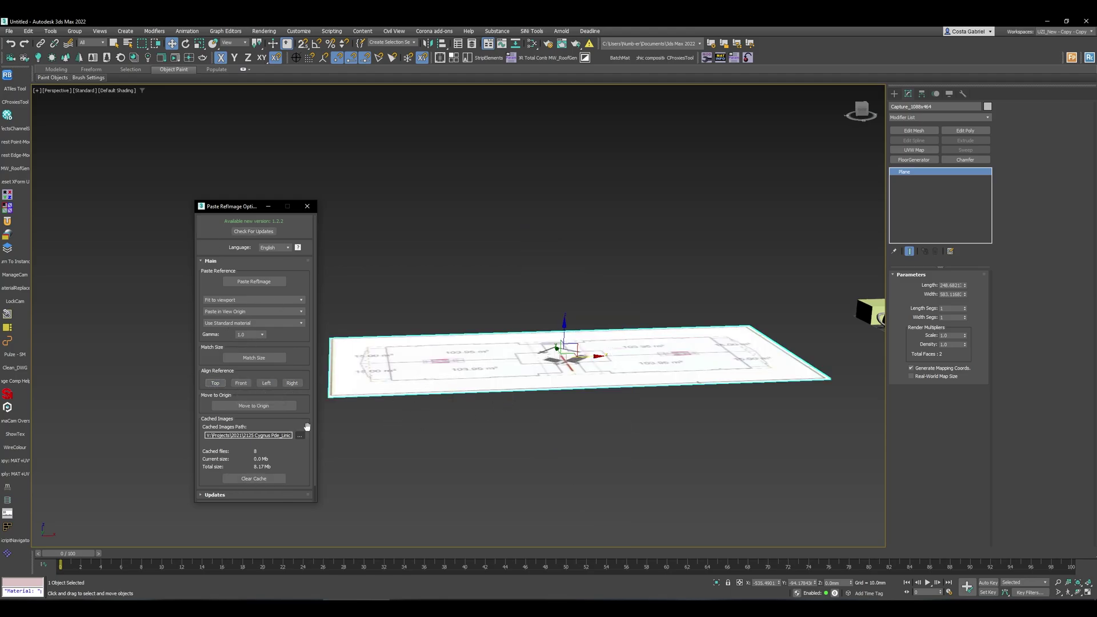
pyautogui.keyDown('alt'); pyautogui.moveTo(556, 412); pyautogui.dragTo(535, 434, button='middle'); pyautogui.keyUp('alt')
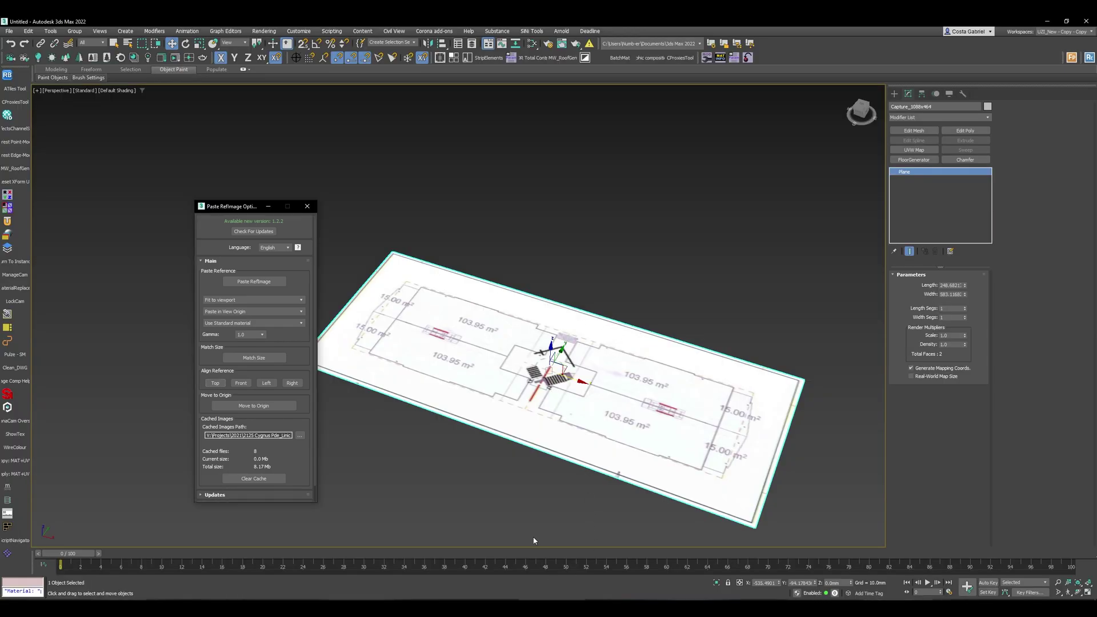
# Zoom the sketch PDF onto the top-floor plan and snip that area
pyautogui.hotkey('alt', 'Tab')
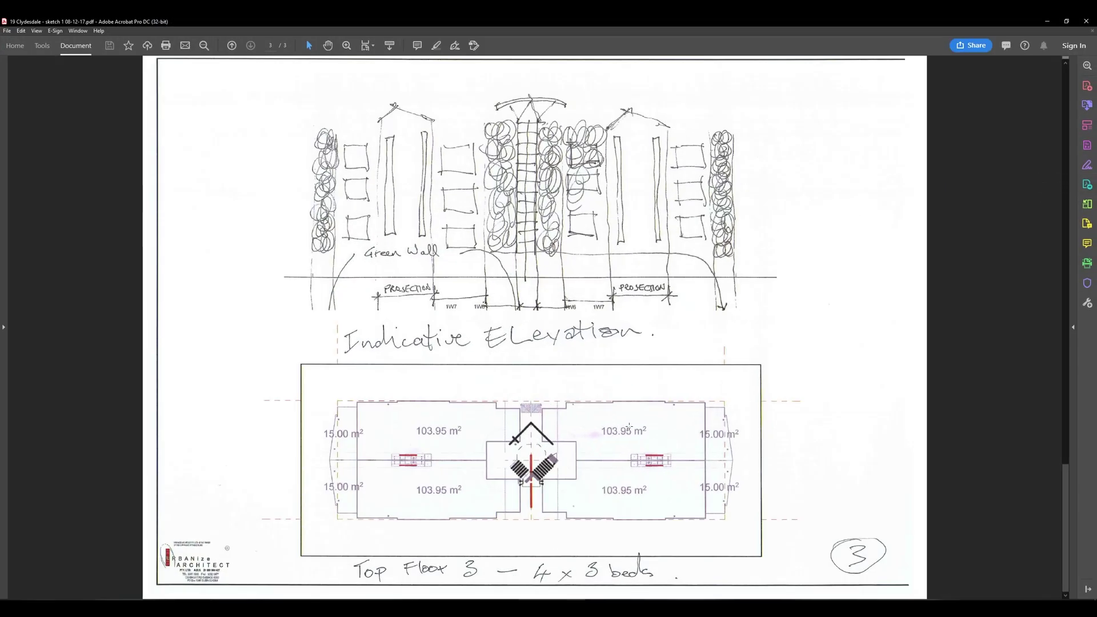
pyautogui.keyDown('ctrl'); pyautogui.scroll(3, 592, 429); pyautogui.keyUp('ctrl')
pyautogui.keyDown('ctrl'); pyautogui.scroll(2, 592, 428); pyautogui.keyUp('ctrl')
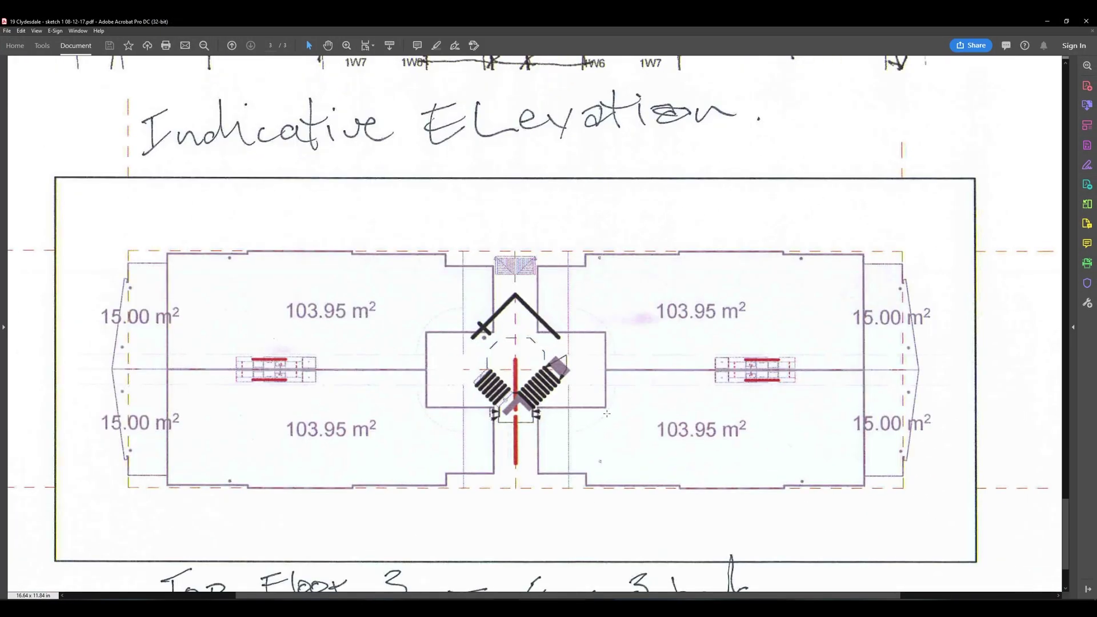
pyautogui.scroll(-1, 398, 322)
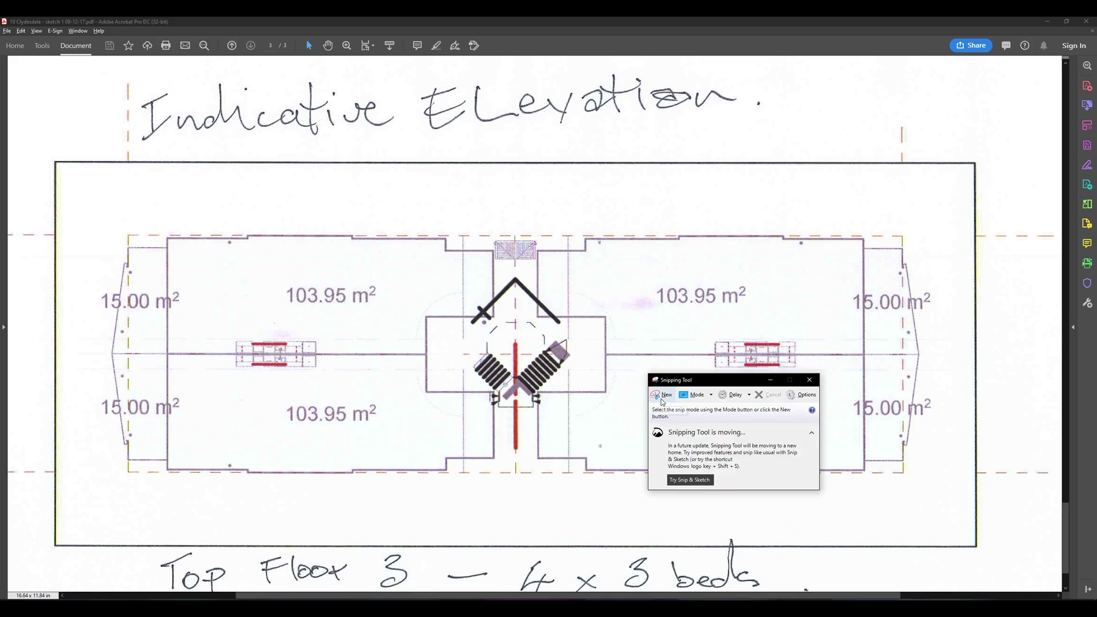
pyautogui.moveTo(51, 158)
pyautogui.mouseDown()
pyautogui.moveTo(763, 482)
pyautogui.moveTo(729, 543)
pyautogui.moveTo(980, 550)
pyautogui.mouseUp()
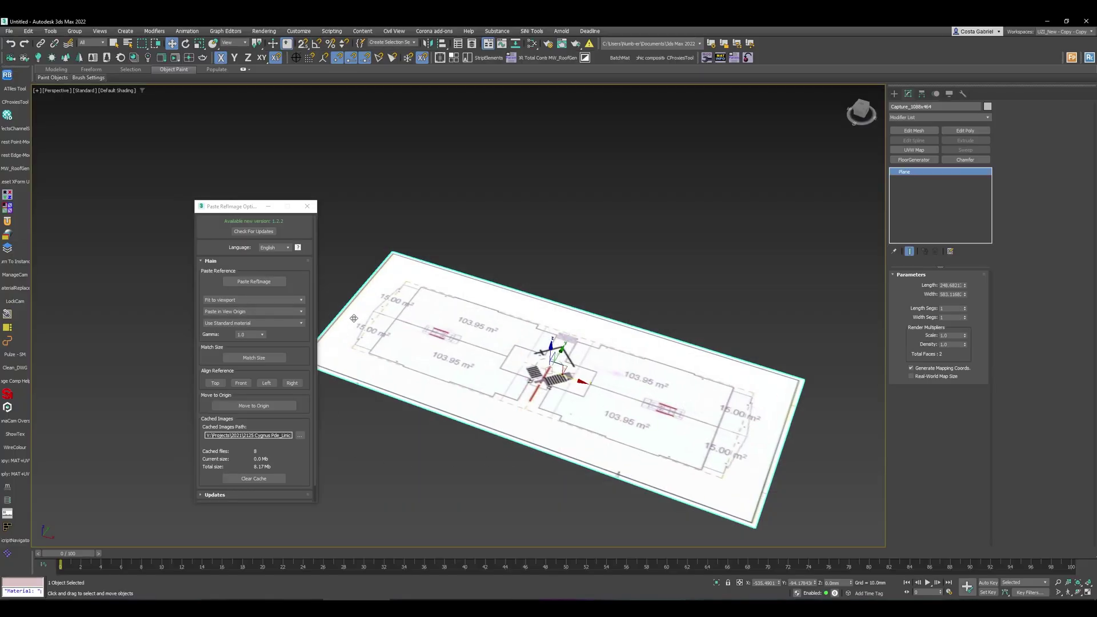
# Delete the old floor-plan plane and paste the new capture as a reference plane
pyautogui.keyDown('alt'); pyautogui.moveTo(514, 396); pyautogui.dragTo(598, 396, button='middle'); pyautogui.keyUp('alt')
pyautogui.moveTo(696, 467); pyautogui.dragTo(548, 251)
pyautogui.press('Delete')
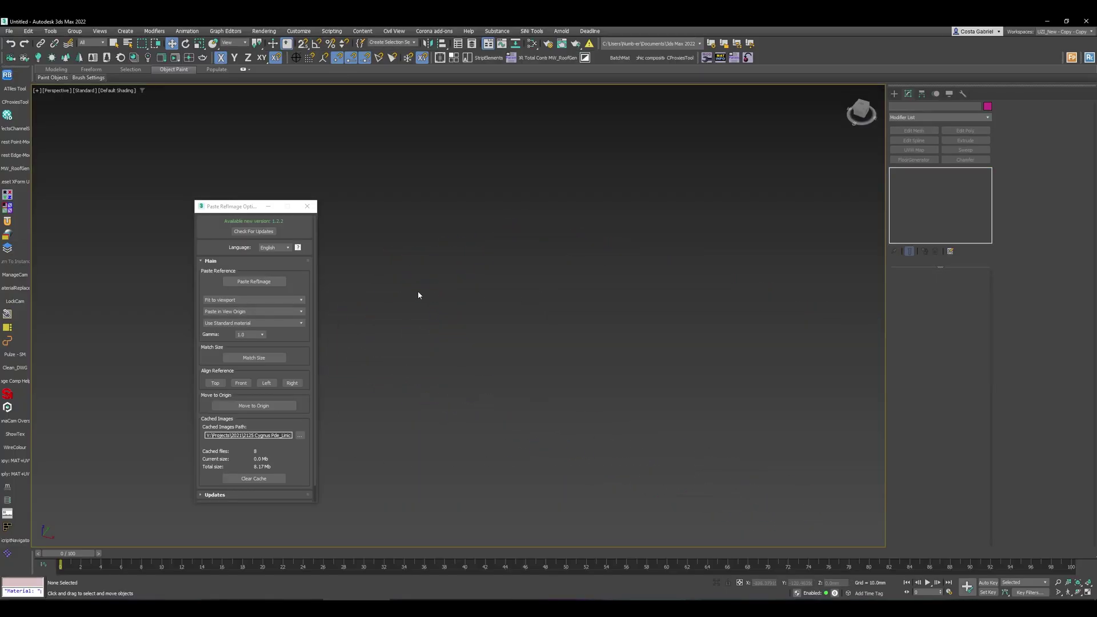
pyautogui.click(255, 283)
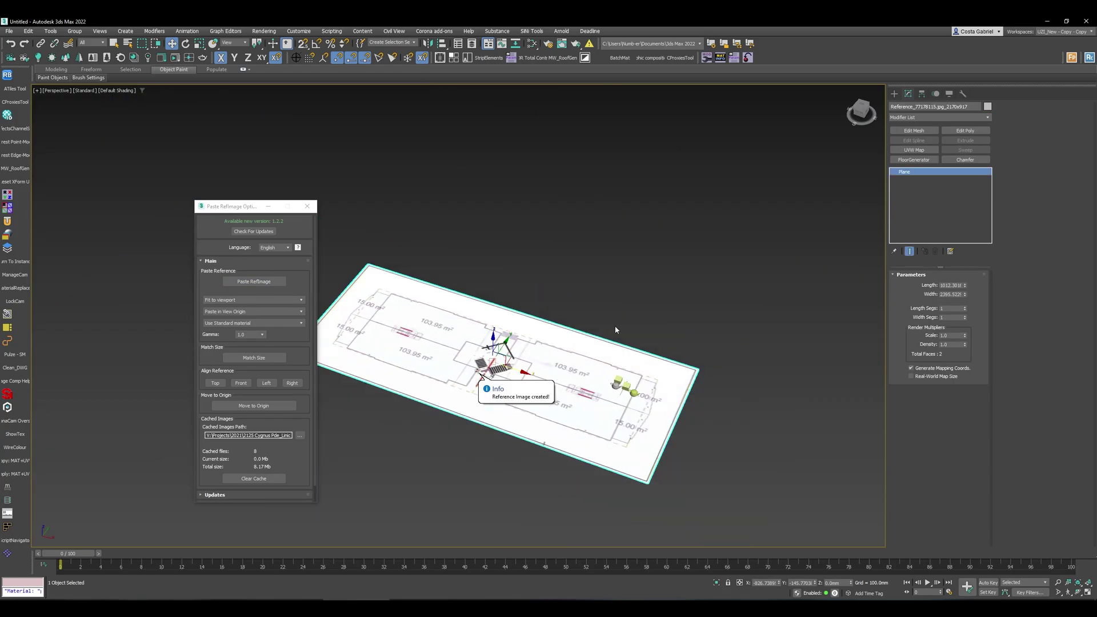
pyautogui.keyDown('alt'); pyautogui.moveTo(622, 328); pyautogui.dragTo(579, 391, button='middle'); pyautogui.keyUp('alt')
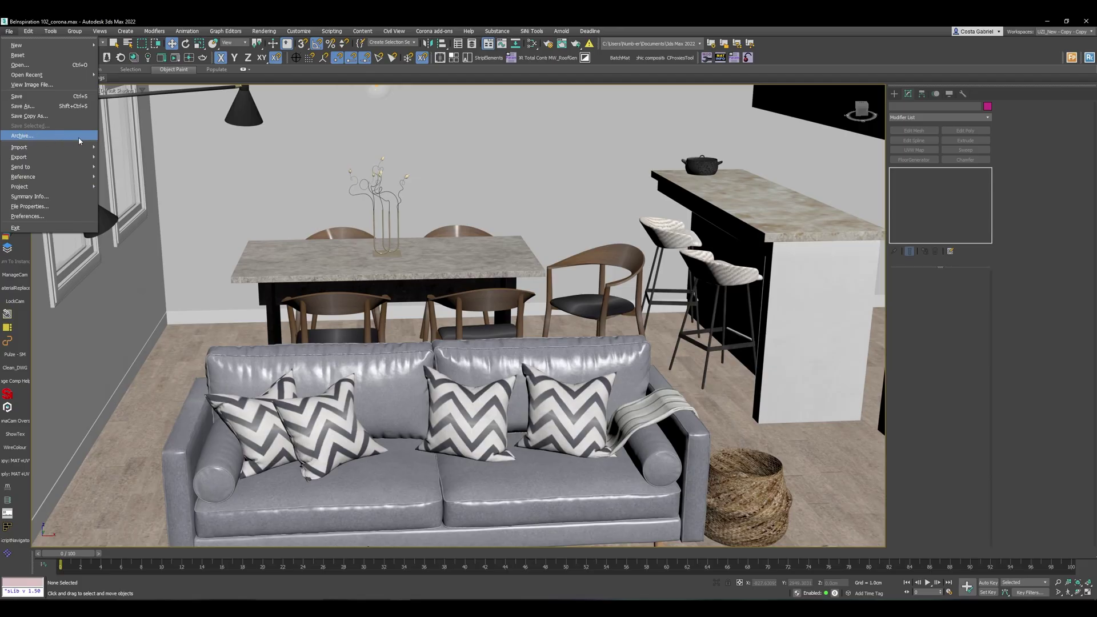
# Launch the Collect Asset 2 script via the 'coll' search and move its window aside
pyautogui.moveTo(331, 31)
pyautogui.click(434, 285)
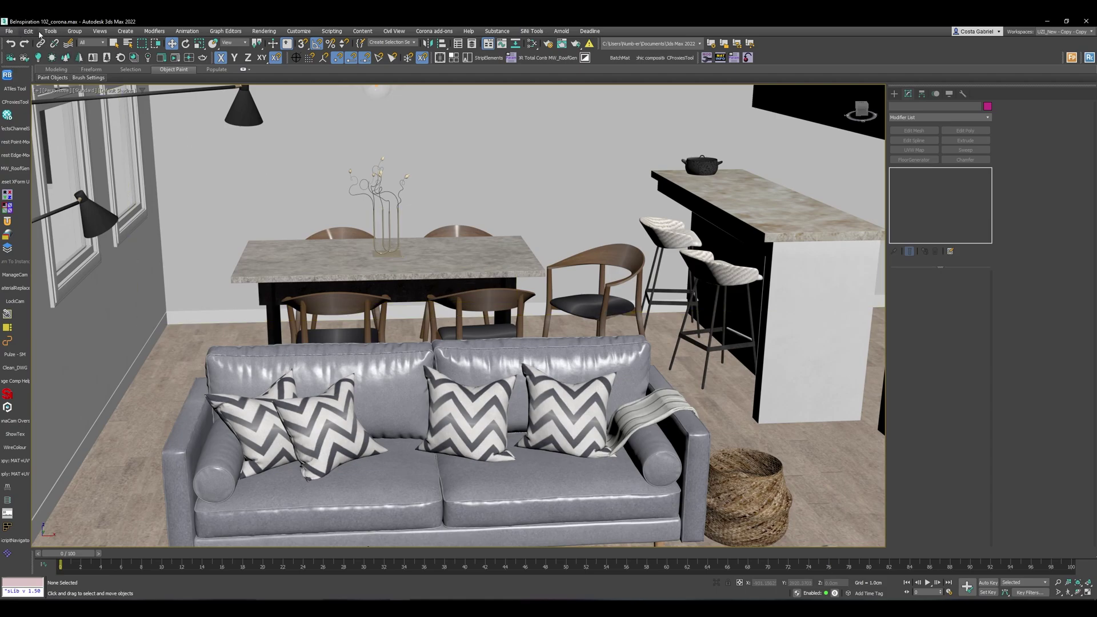
pyautogui.keyDown('alt'); pyautogui.moveTo(328, 266); pyautogui.dragTo(357, 288, button='middle'); pyautogui.keyUp('alt')
pyautogui.write('x')
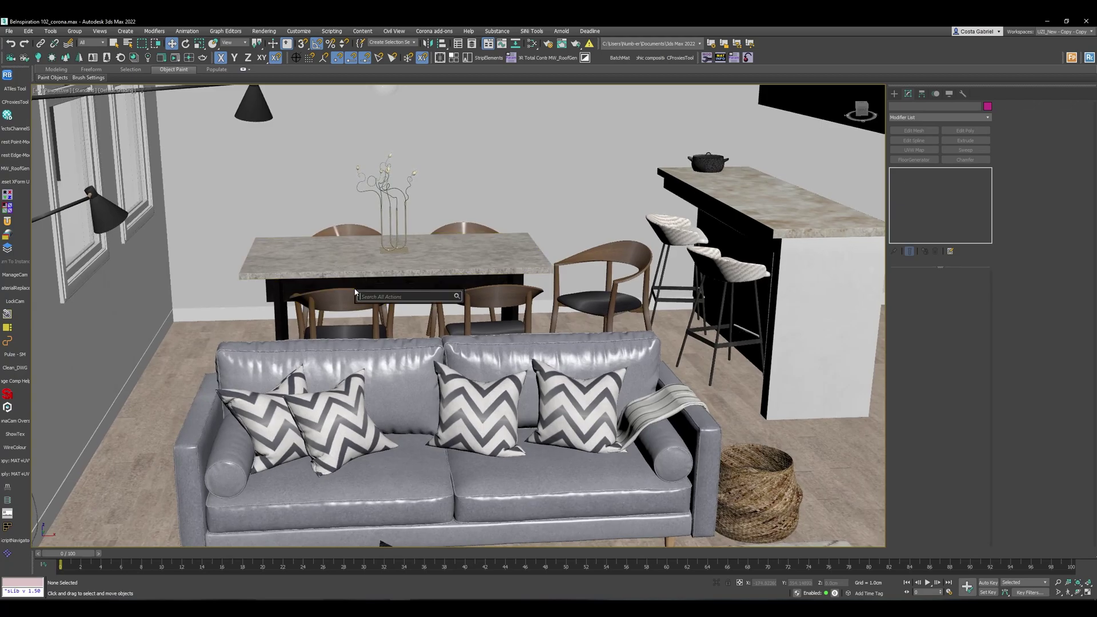
pyautogui.write('coll')
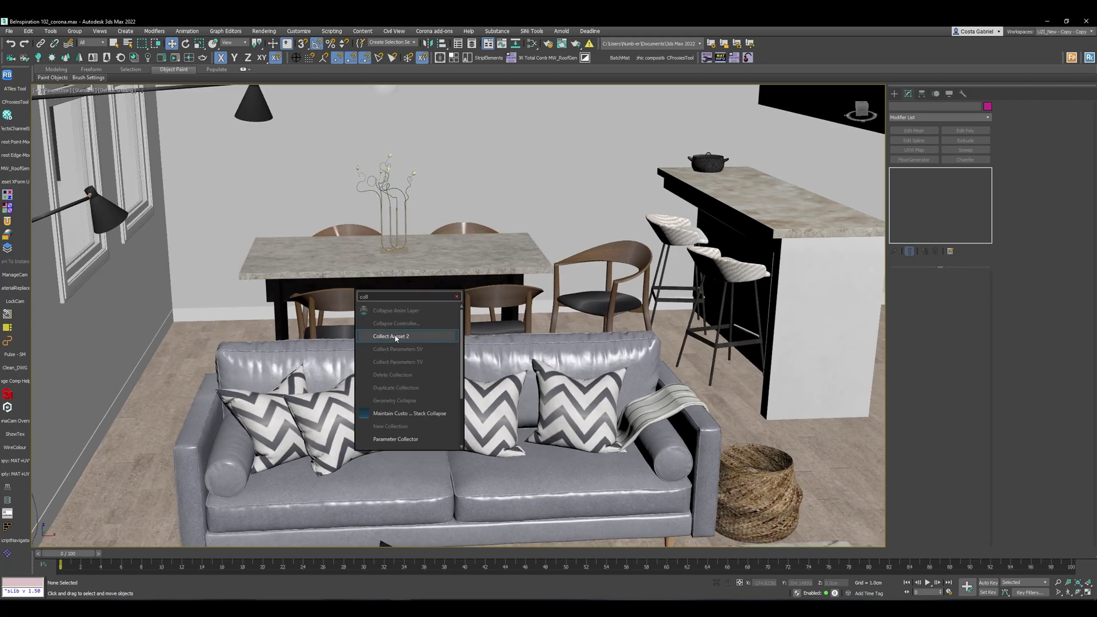
pyautogui.click(391, 337)
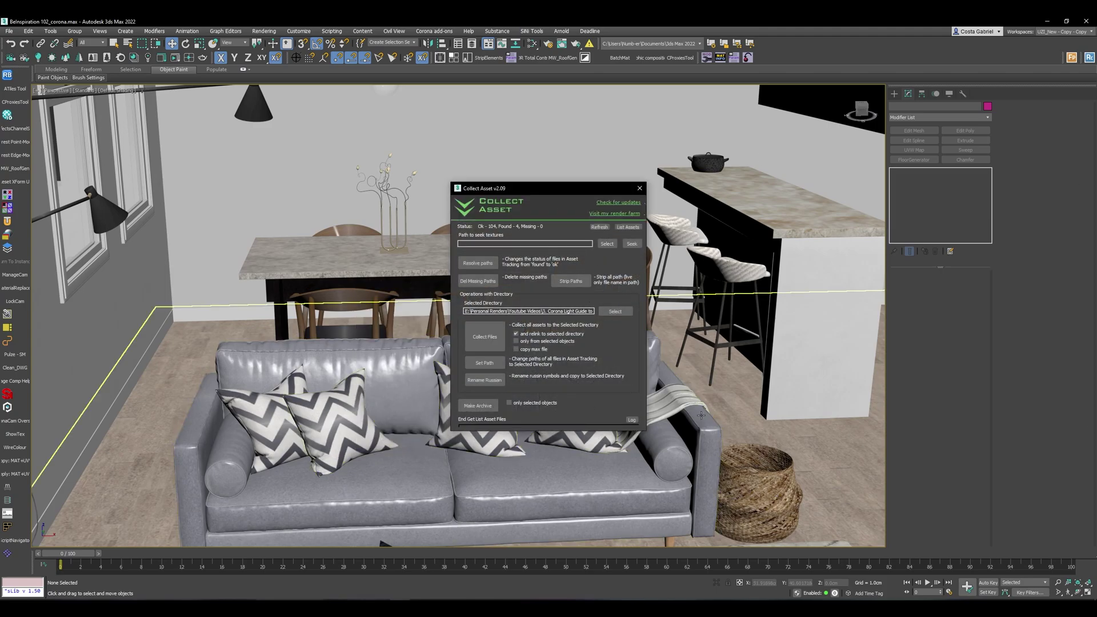
pyautogui.moveTo(560, 194); pyautogui.dragTo(515, 192)
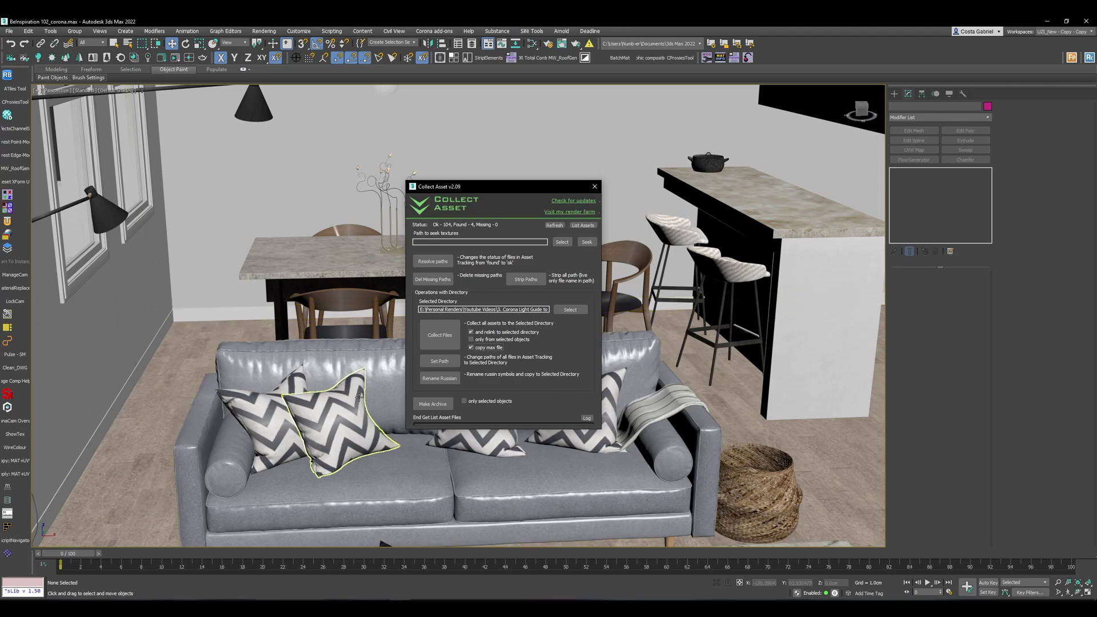
# Set the Selected Directory to 10. Scripts Video Part 3\References
pyautogui.click(570, 311)
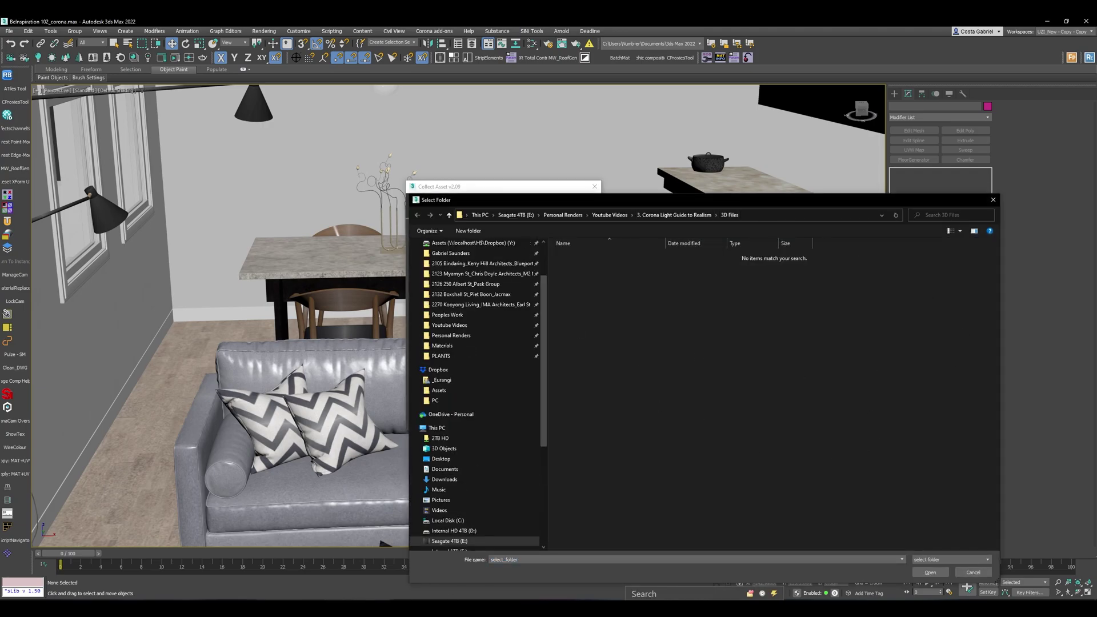
pyautogui.hotkey('alt', 'Tab')
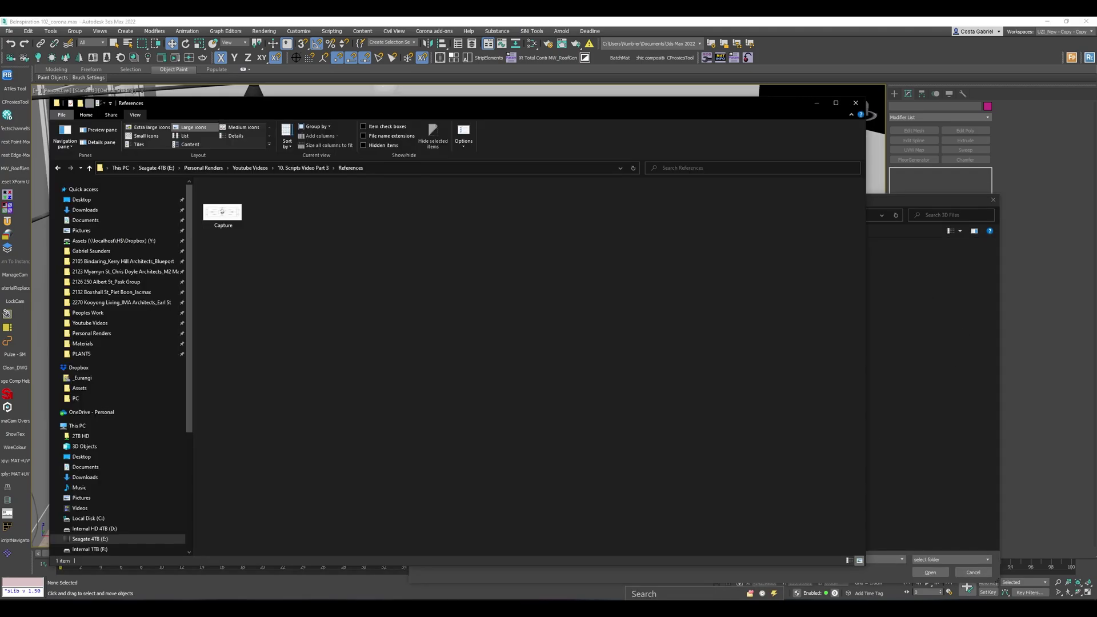
pyautogui.click(817, 103)
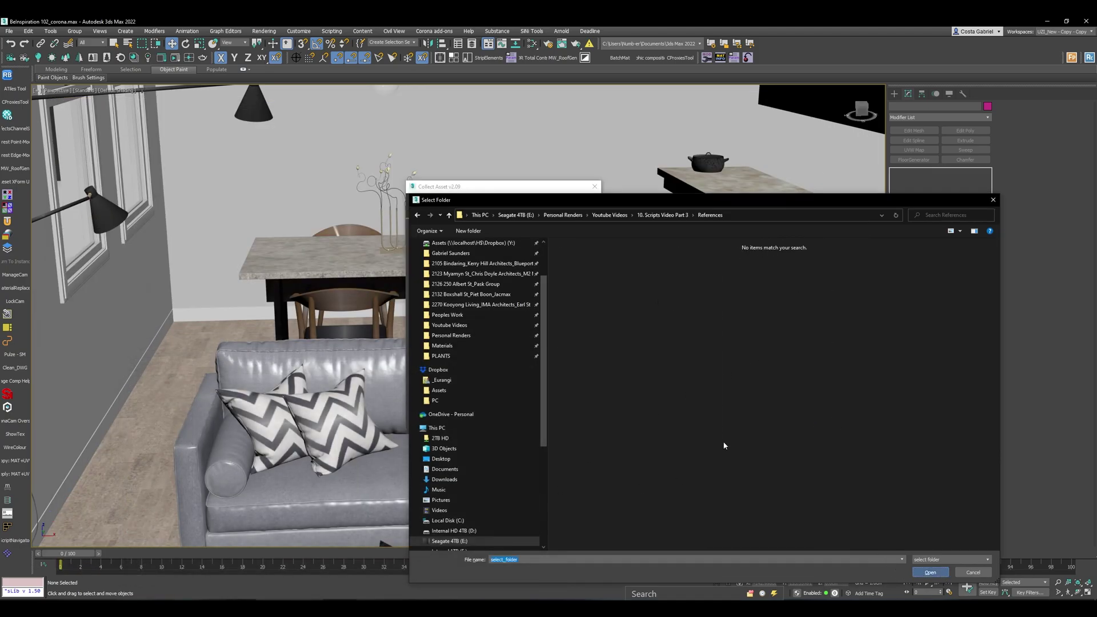
pyautogui.press('Return')
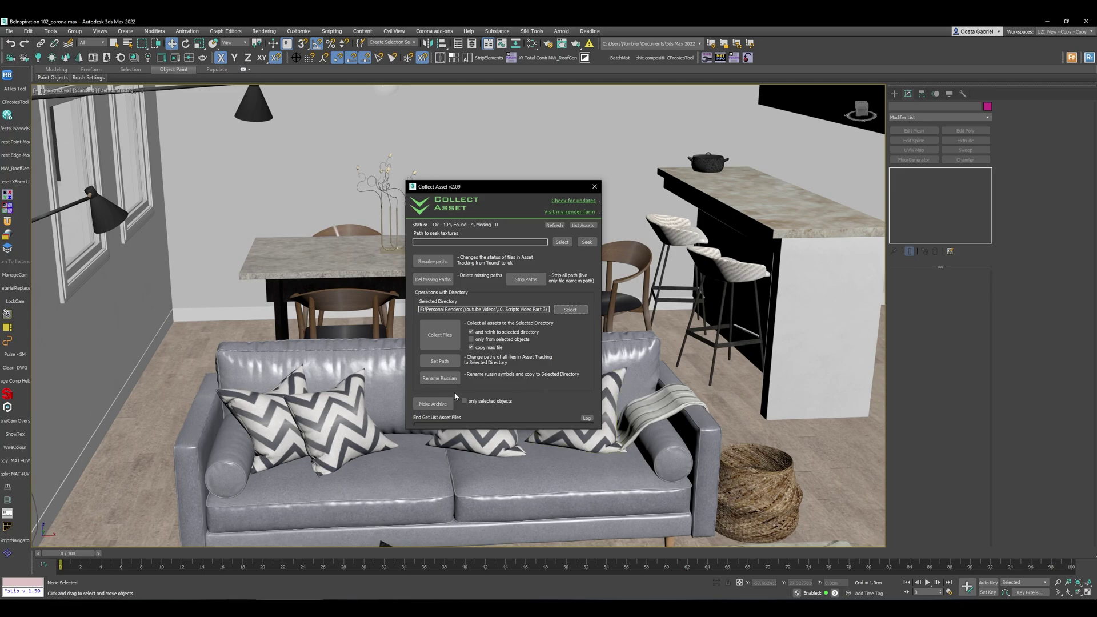
# Copy all scene assets (109 files) into References and open that folder in Explorer
pyautogui.click(435, 347)
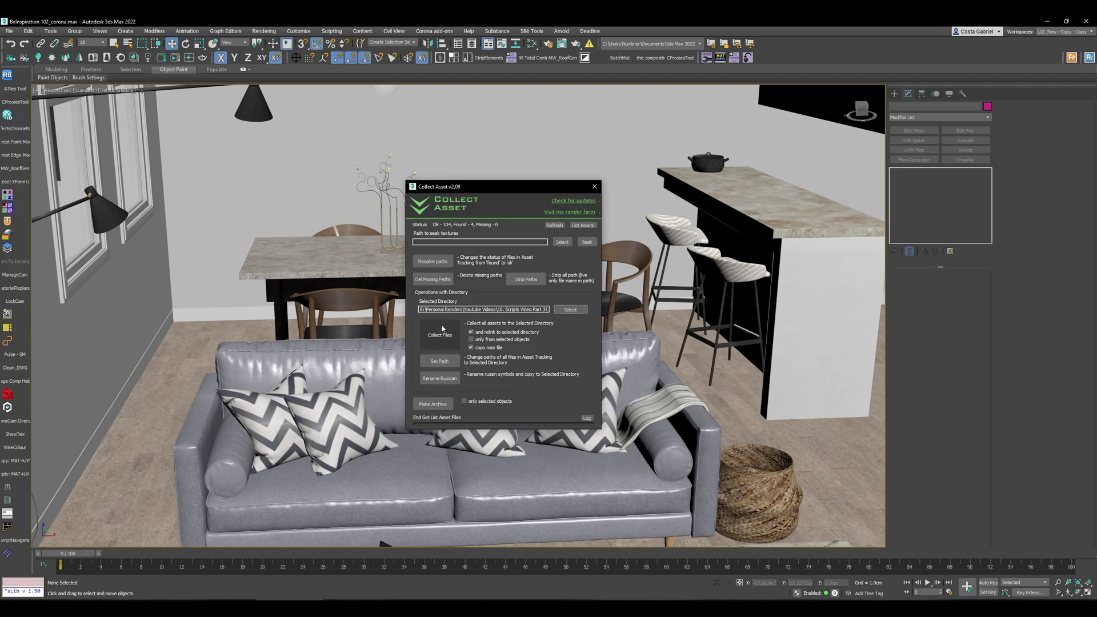
pyautogui.click(442, 329)
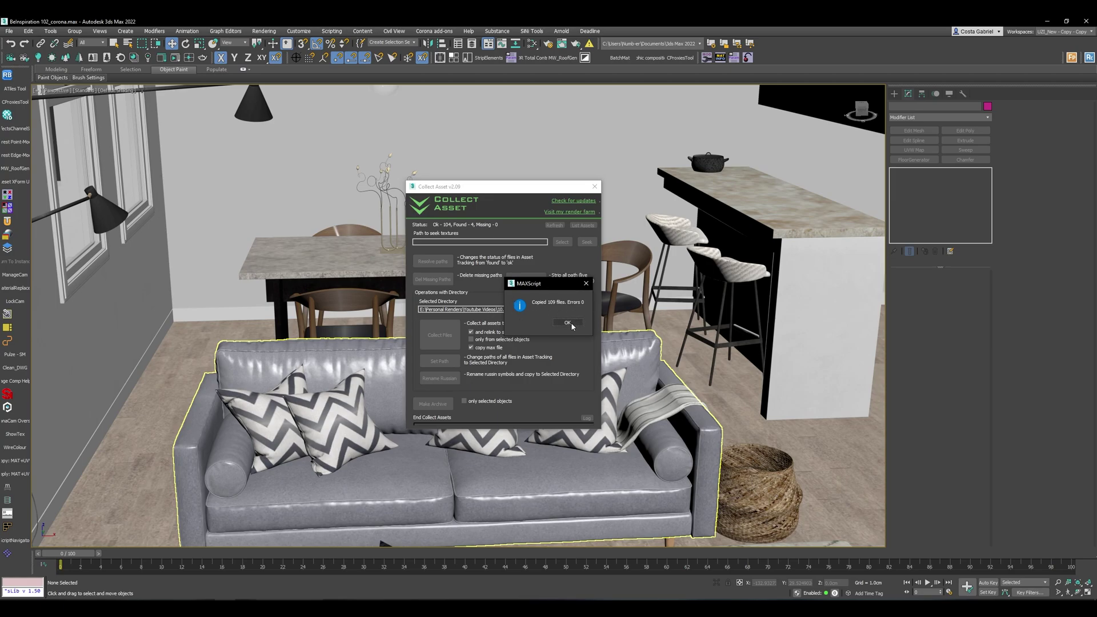
pyautogui.click(568, 323)
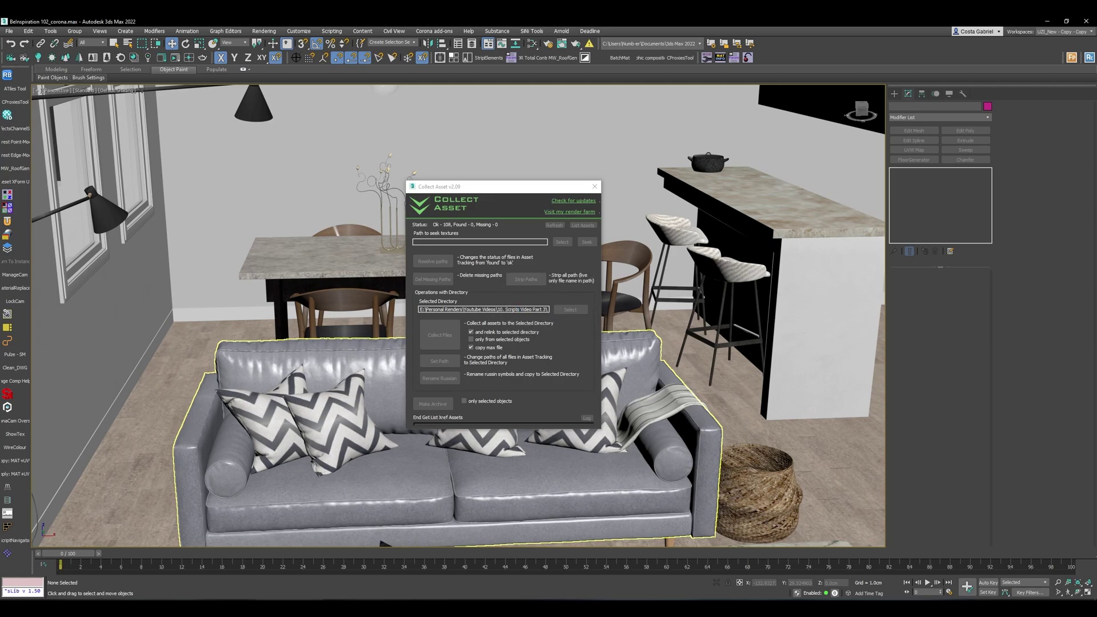
pyautogui.hotkey('alt', 'Tab')
pyautogui.click(831, 100)
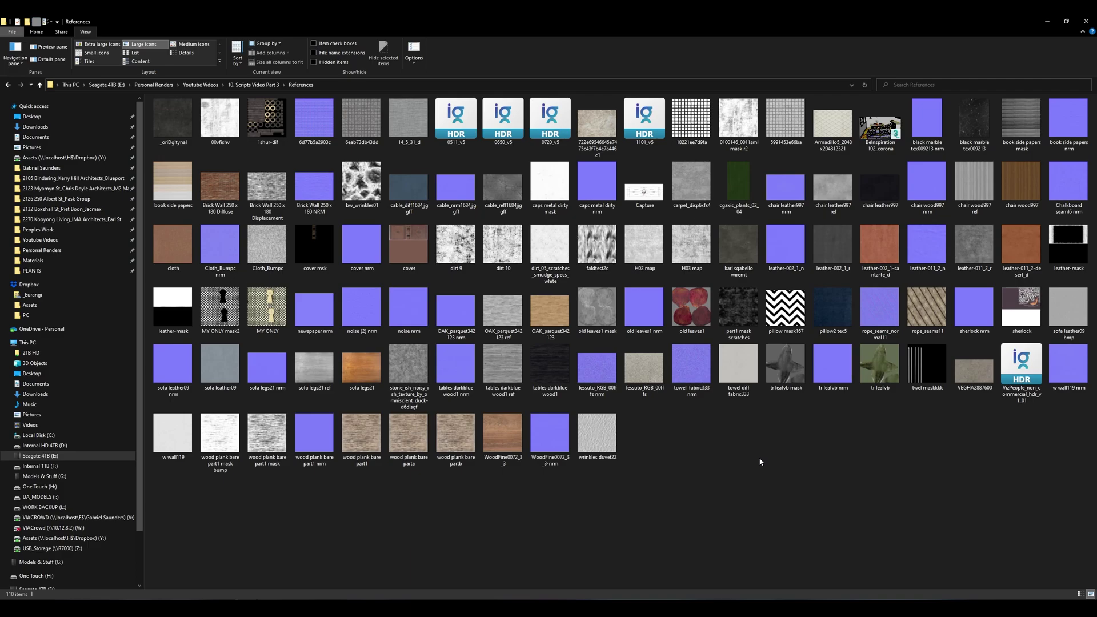
# Check the copied BeInspiration 102_corona scene file's size, then minimize Explorer
pyautogui.click(889, 123)
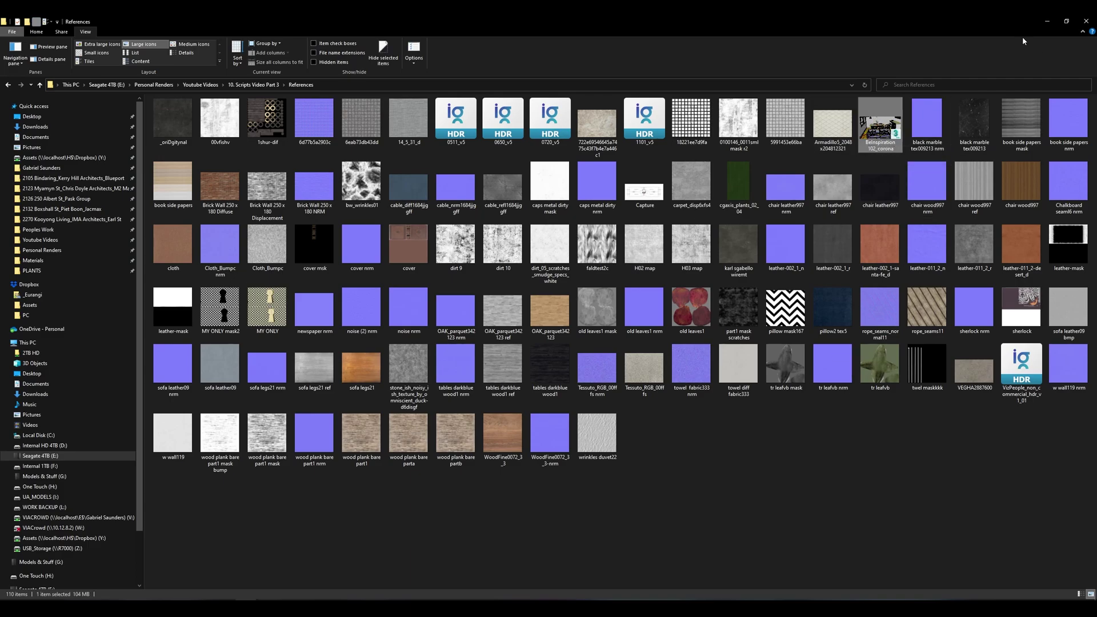
pyautogui.click(1046, 21)
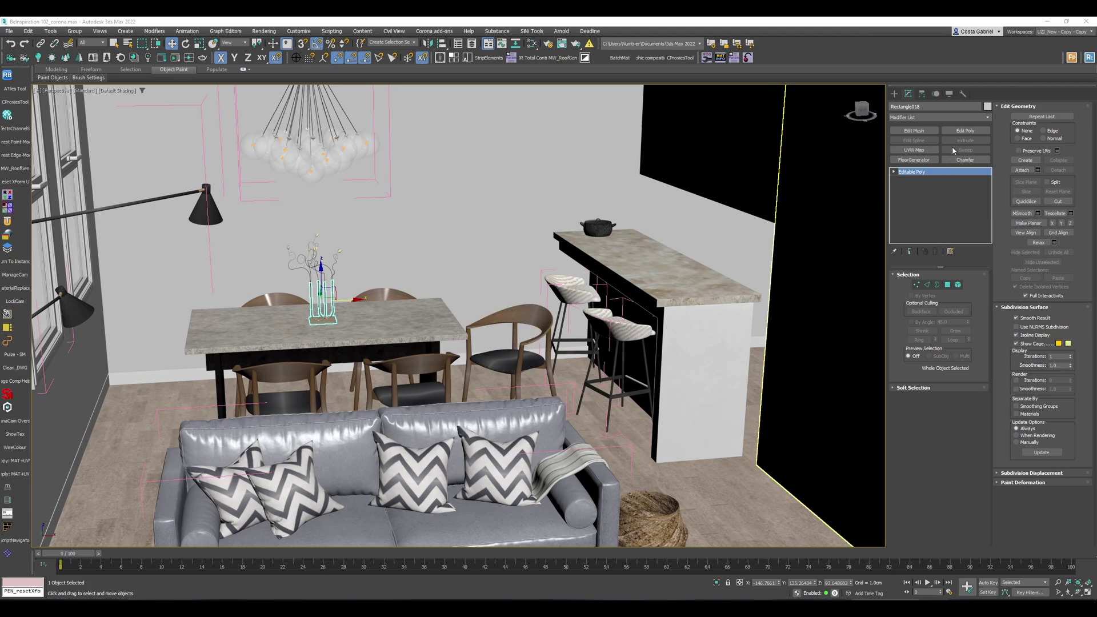
# Run ResetXForm from Utilities, search the scene, and select every listed scaled object
pyautogui.click(962, 93)
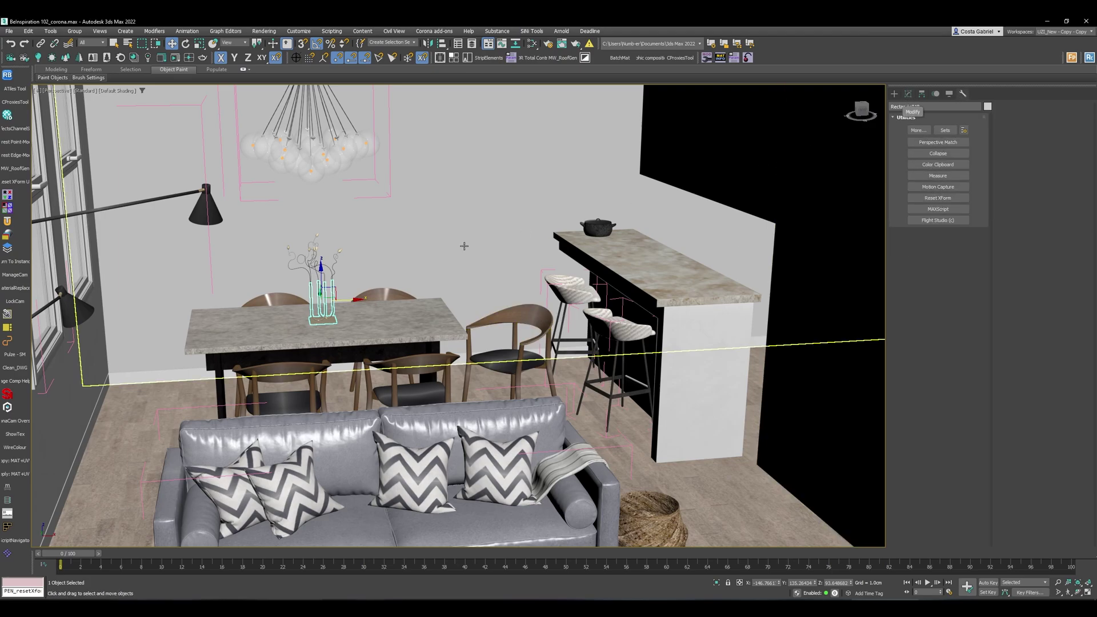
pyautogui.scroll(1, 195, 360)
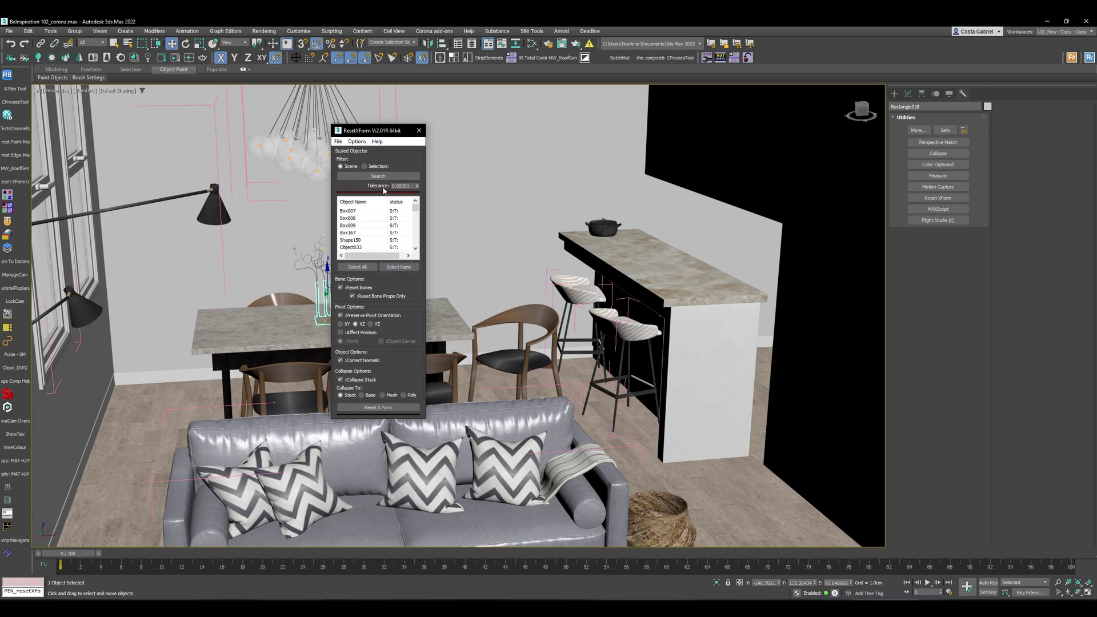
pyautogui.click(379, 177)
pyautogui.hotkey('ctrl', 'a')
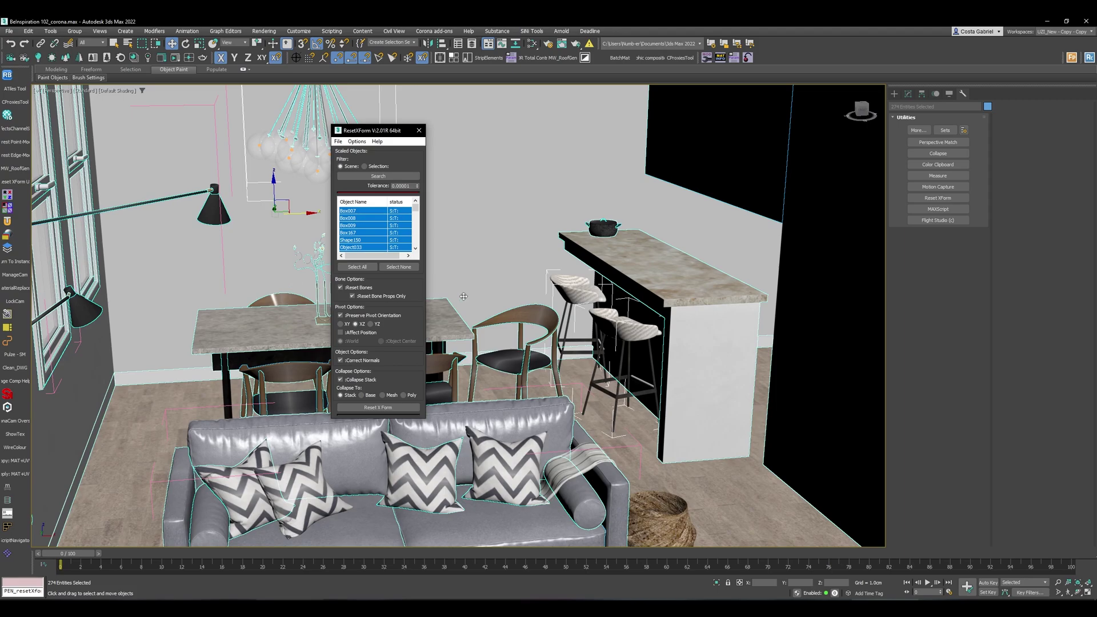
# Reset XForm on the selected scaled objects and set Collapse To to Mesh
pyautogui.click(371, 409)
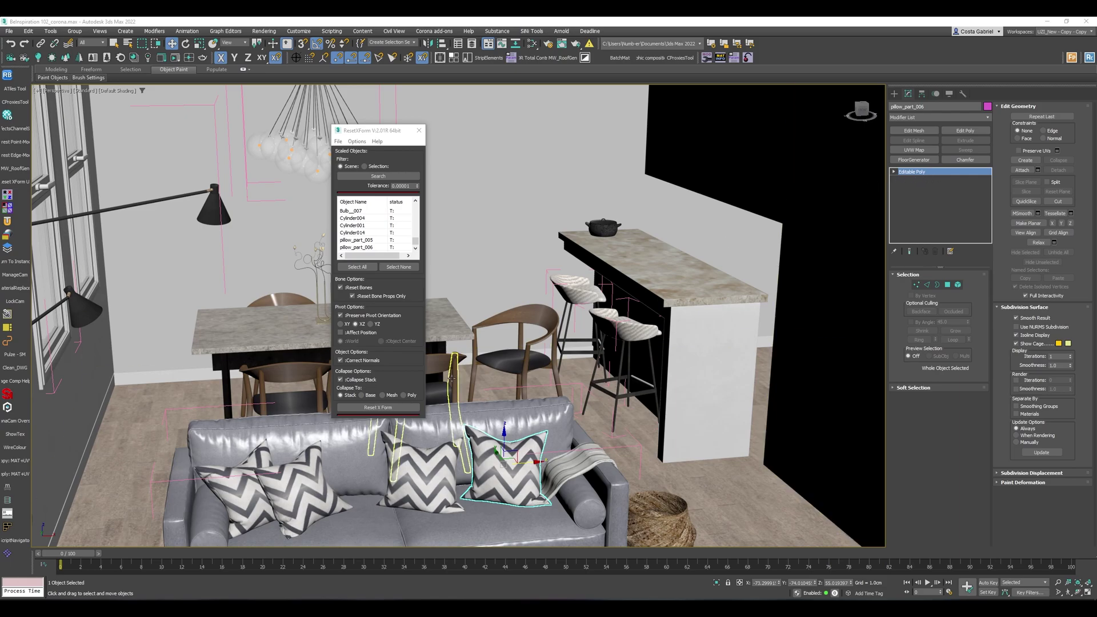
pyautogui.click(382, 395)
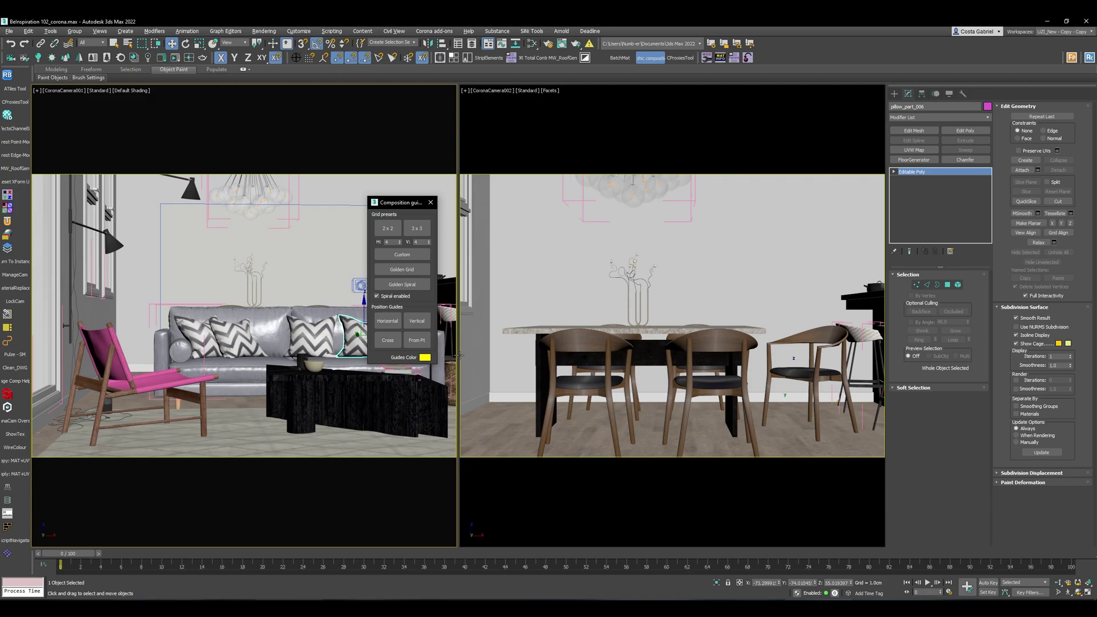
# Fix two yellow horizontal guides and two yellow vertical guides over the camera views, one vertical in the right view
pyautogui.click(391, 326)
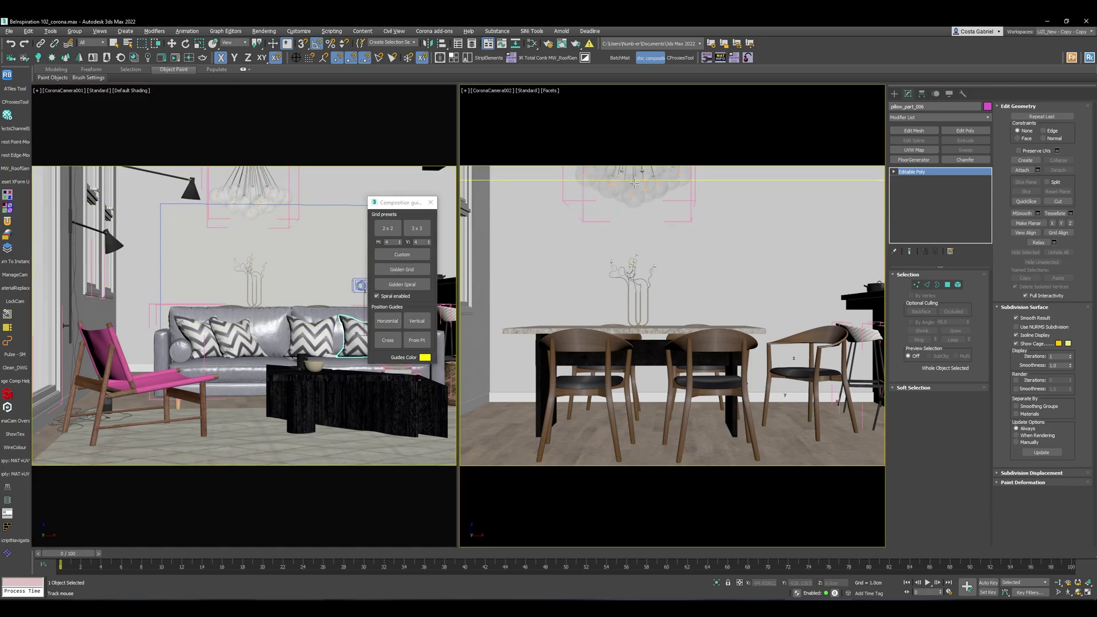
pyautogui.click(645, 234)
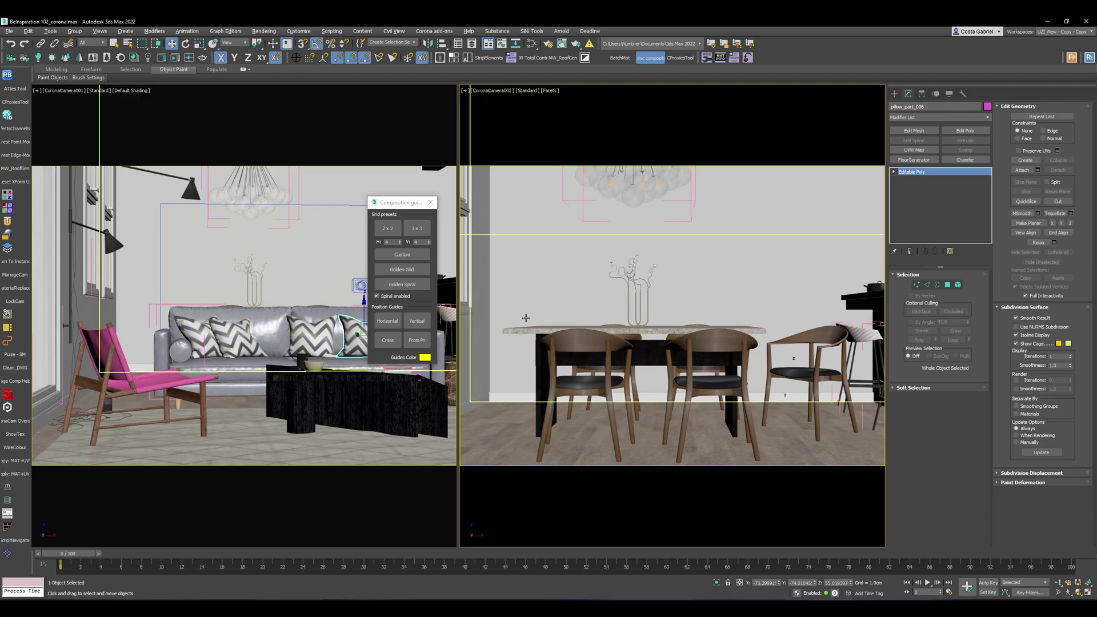
pyautogui.click(387, 320)
pyautogui.click(596, 325)
pyautogui.click(415, 324)
pyautogui.click(417, 320)
pyautogui.click(766, 320)
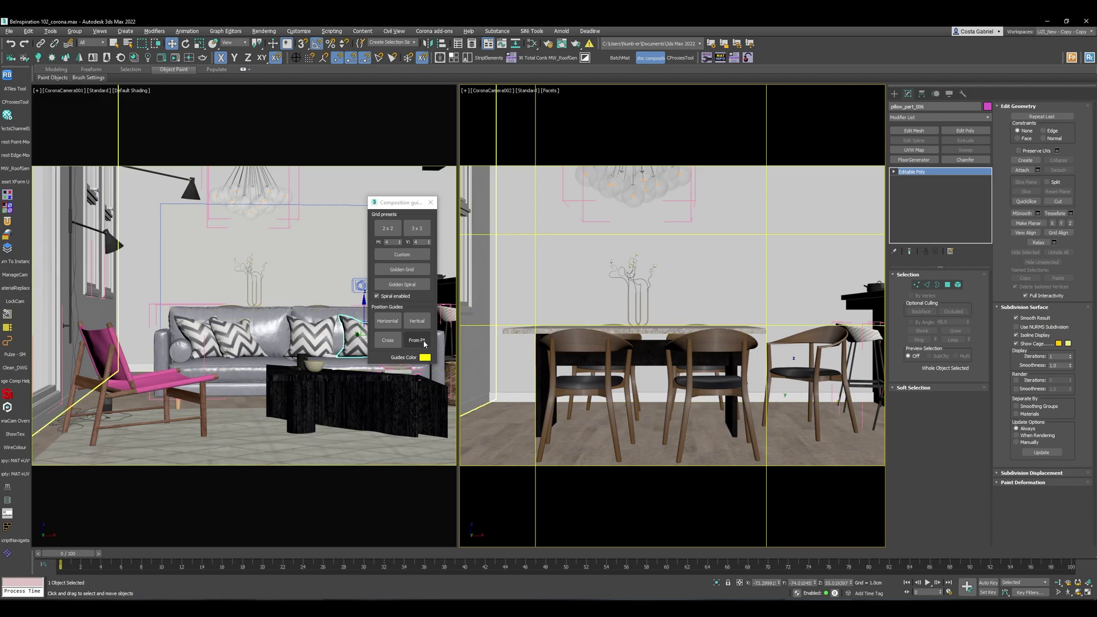
# Place a cross guide from a picked point, fixing it in the right camera view
pyautogui.click(422, 341)
pyautogui.click(566, 312)
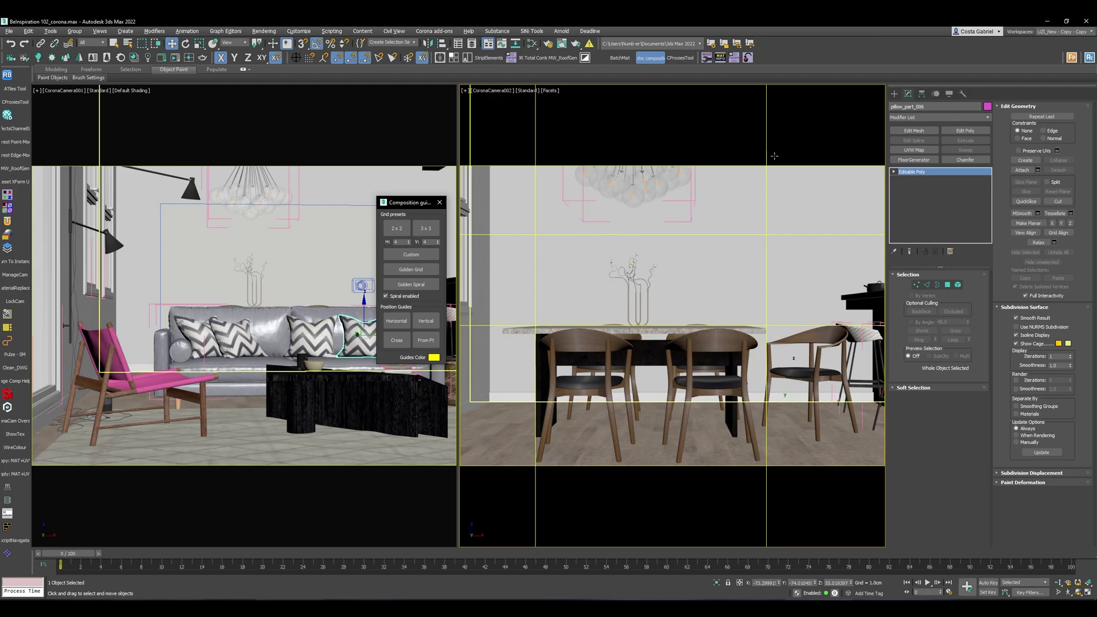
pyautogui.click(395, 341)
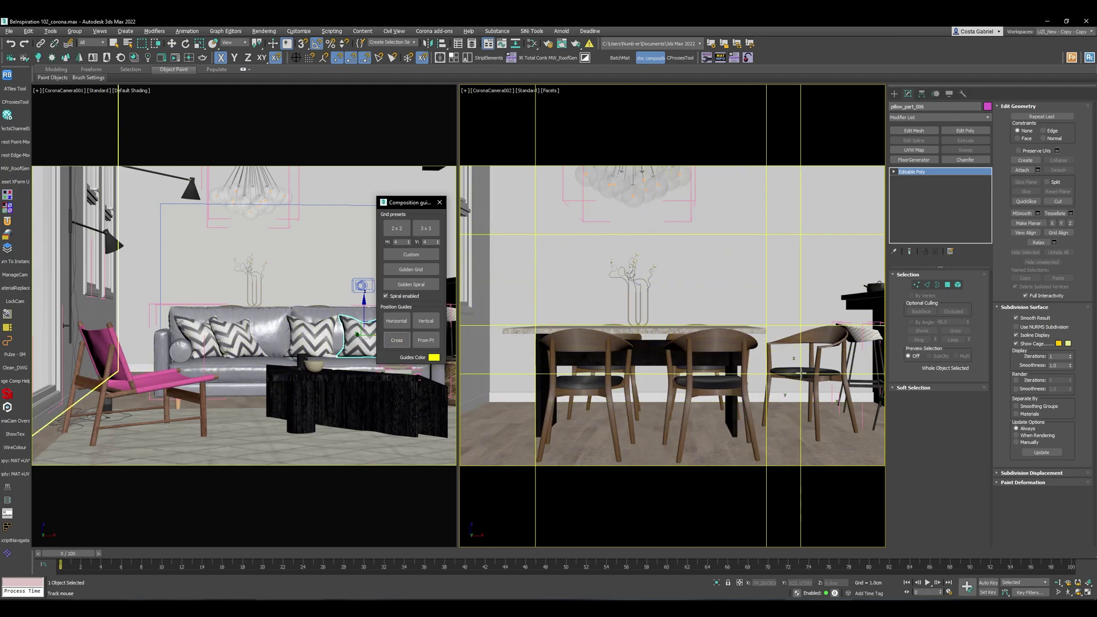
pyautogui.click(781, 366)
# Overlay the 2x2 grid preset on the right camera view and start changing the guide colour
pyautogui.click(533, 246)
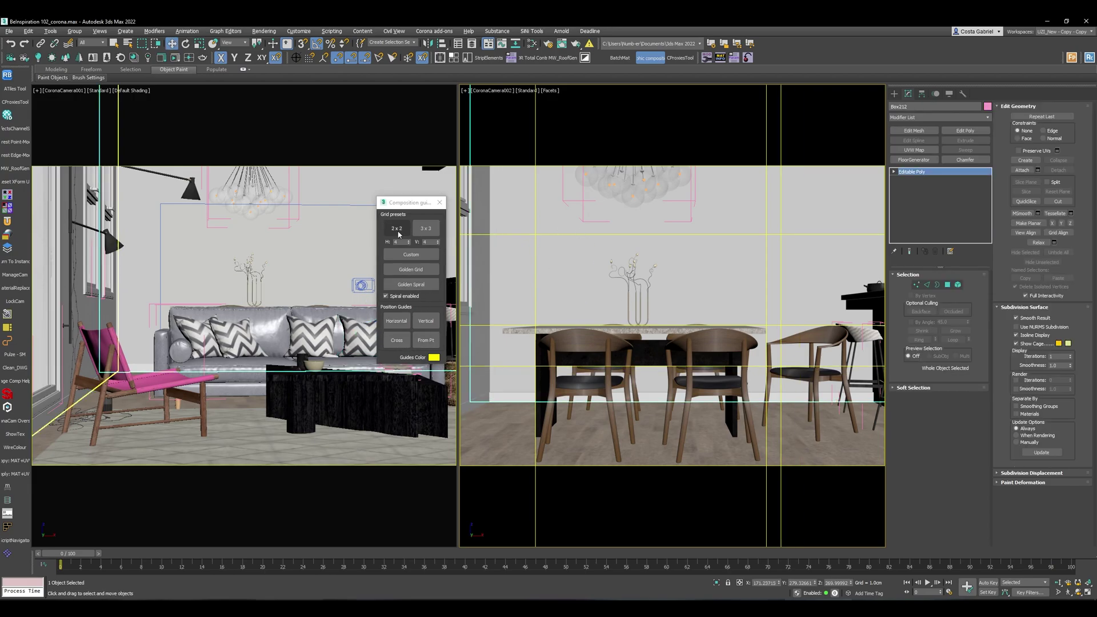
pyautogui.click(399, 232)
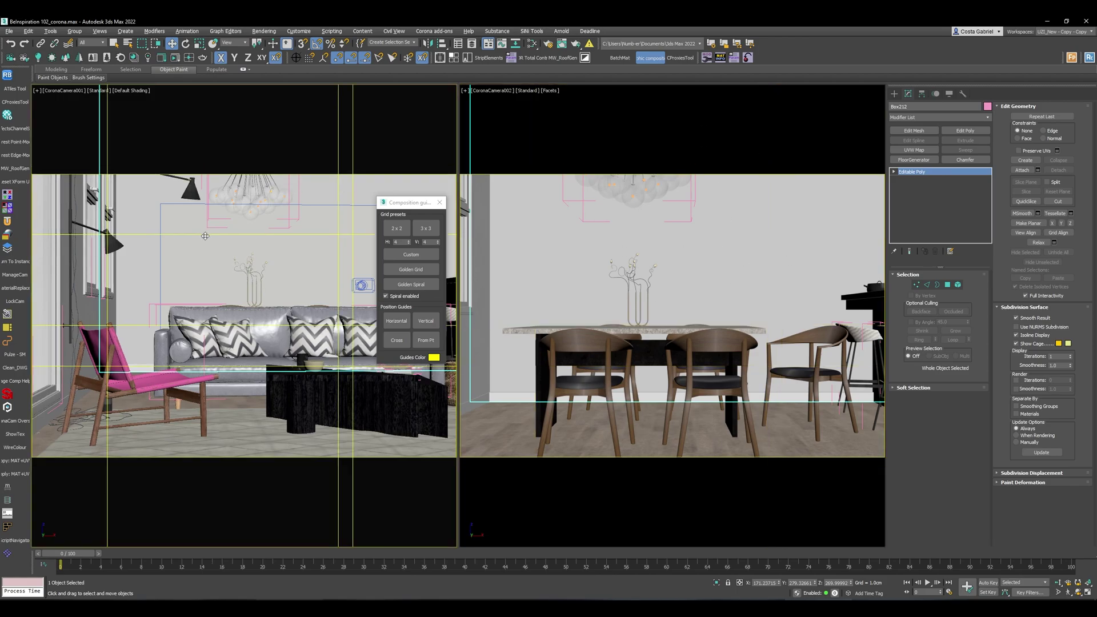
pyautogui.click(581, 213)
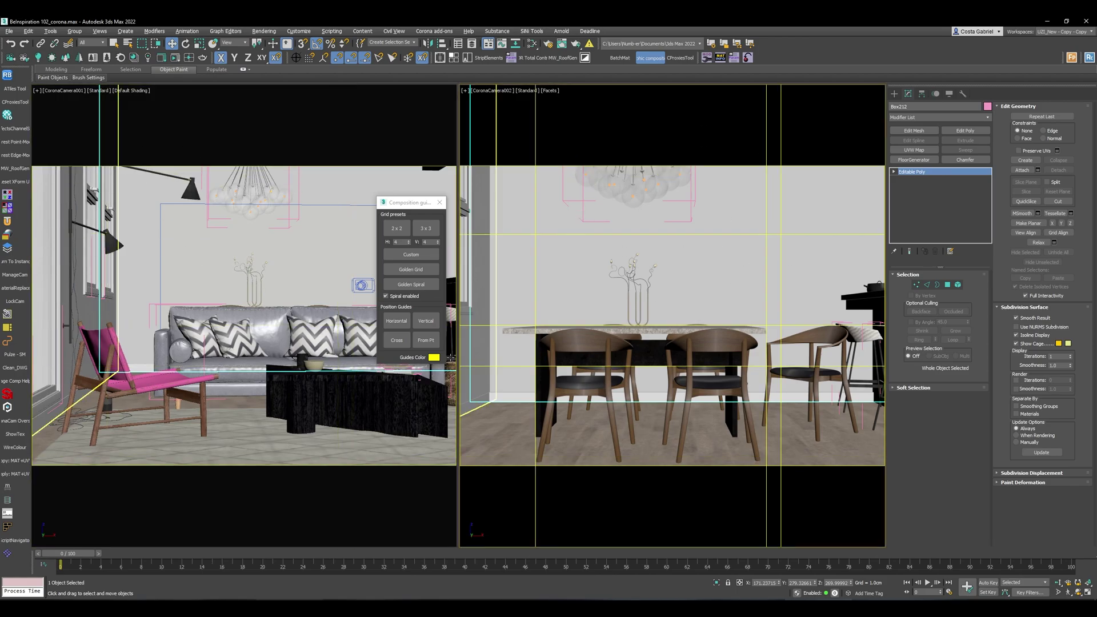
pyautogui.click(433, 357)
# Recolour the composition guides green in the Color Selector and confirm
pyautogui.moveTo(347, 293); pyautogui.dragTo(359, 293)
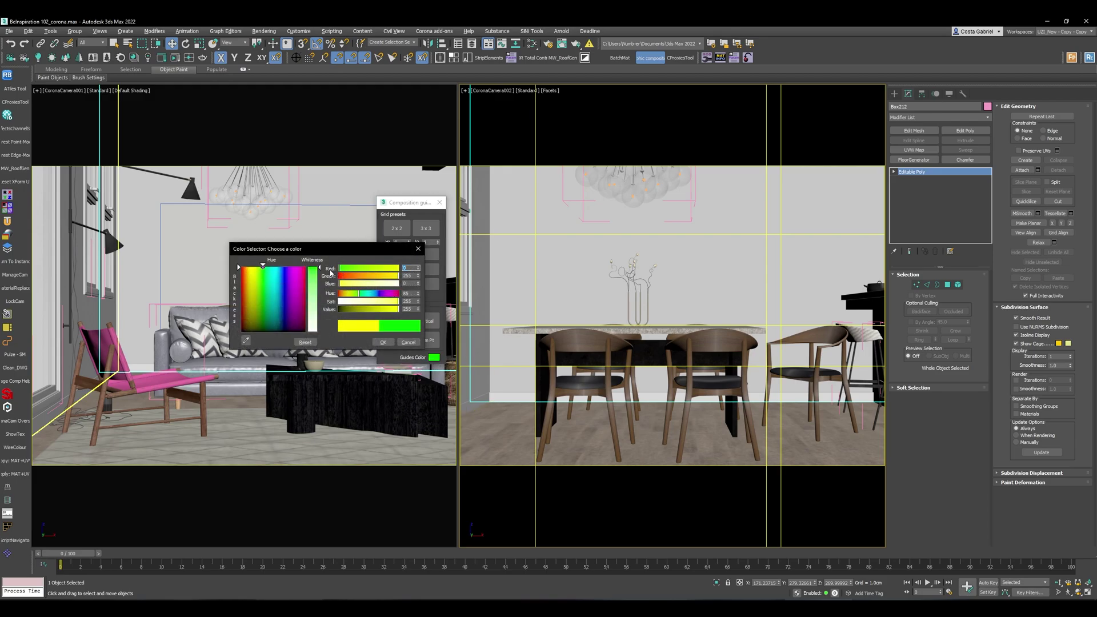
pyautogui.click(382, 342)
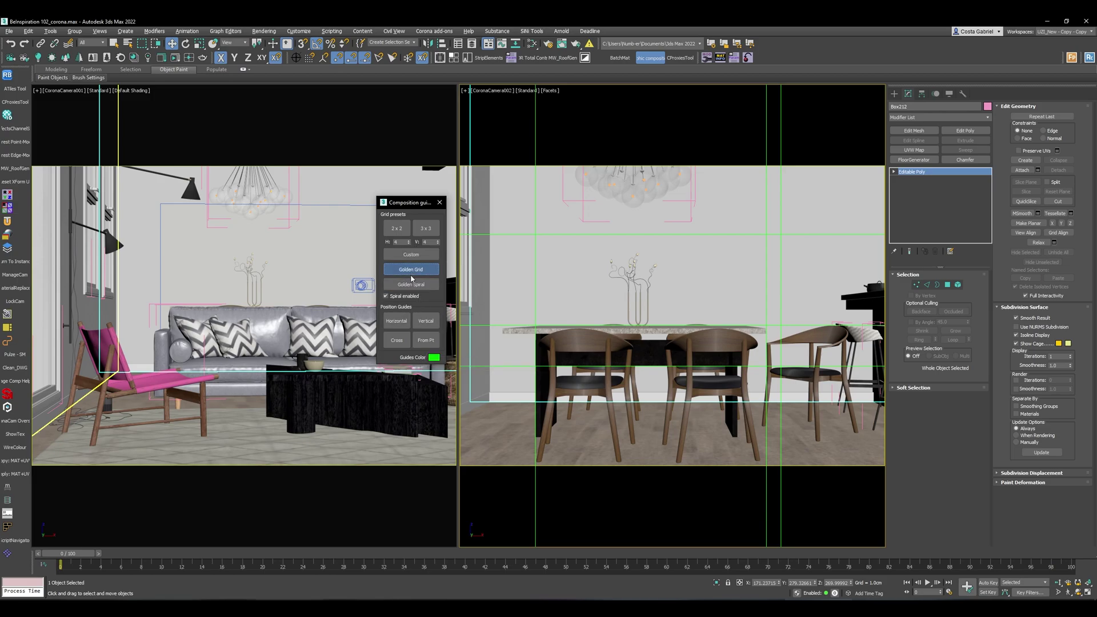
# Try a golden spiral, then a 3x3 grid, and close Composition guides to clear all overlays
pyautogui.click(414, 285)
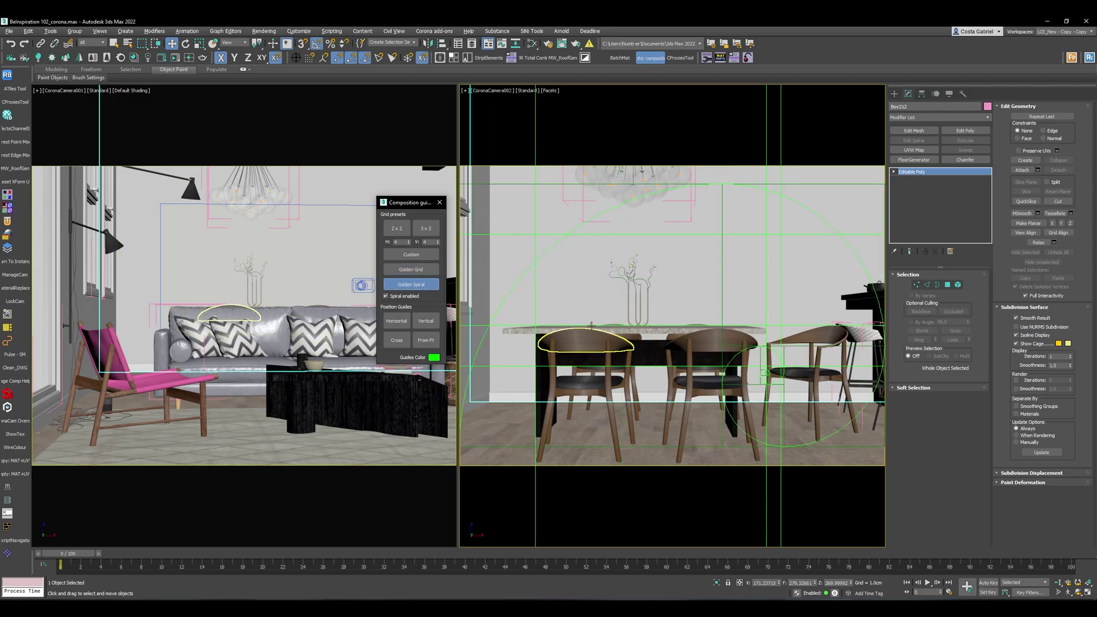
pyautogui.click(426, 229)
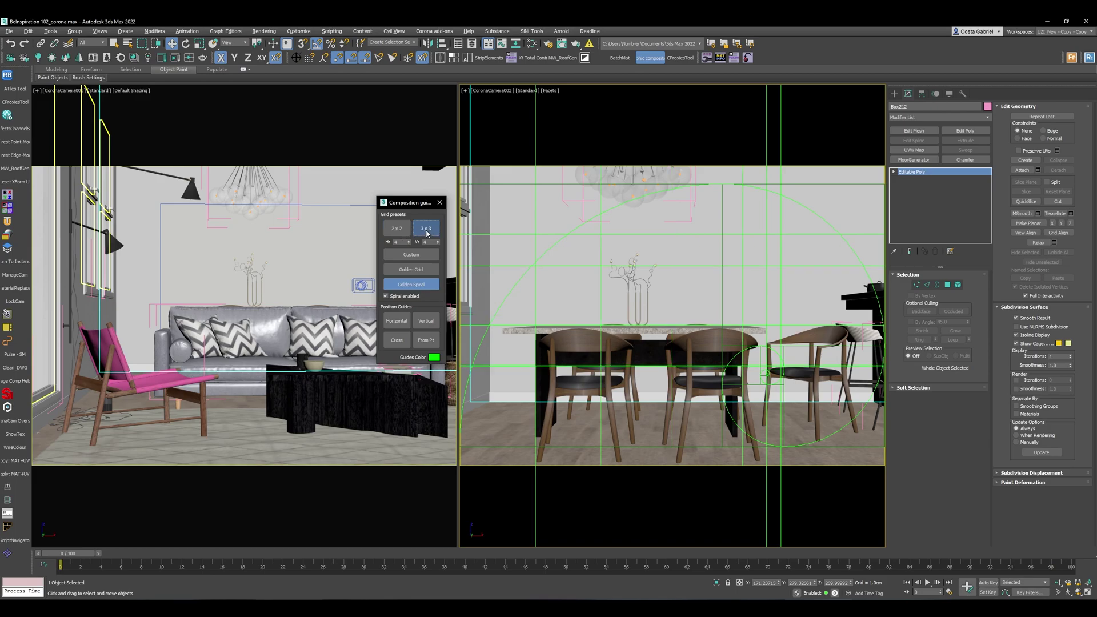
pyautogui.click(439, 202)
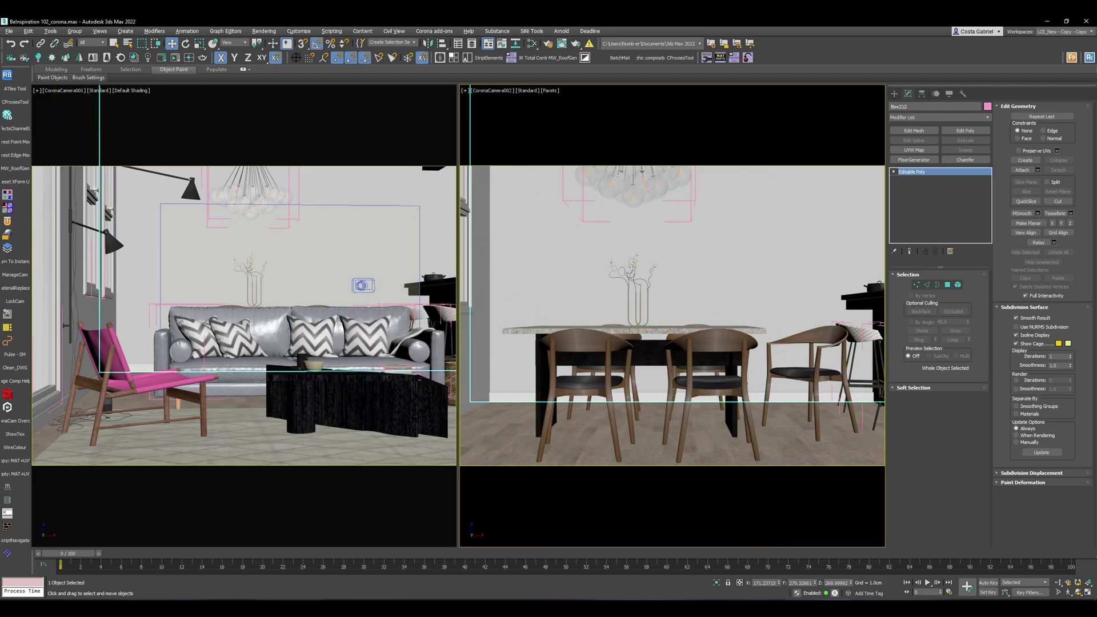